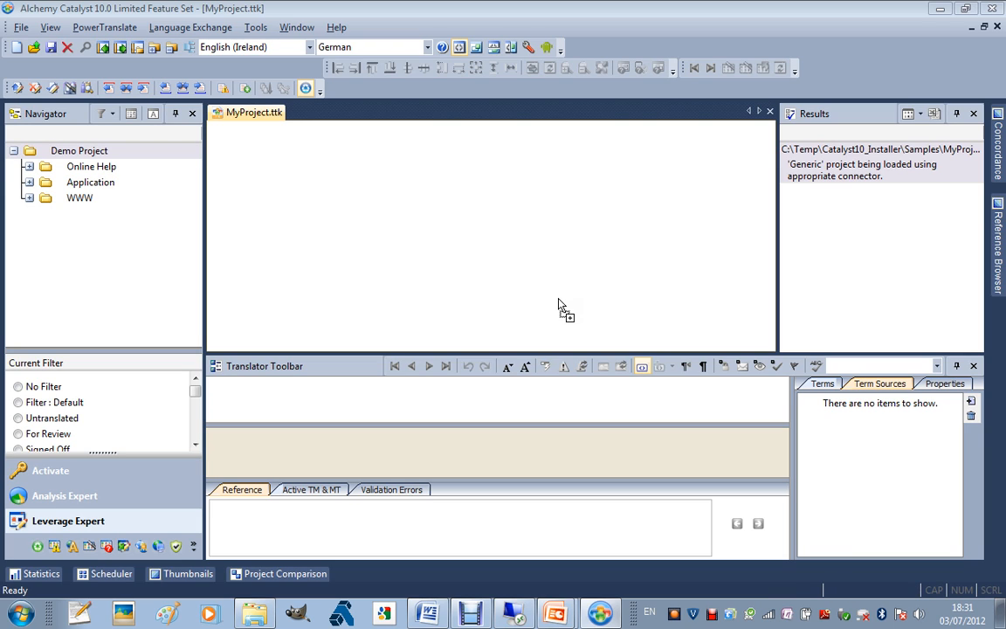
Open WordPerfect.htm from the WWW folder and view it in visual mode
click(31, 200)
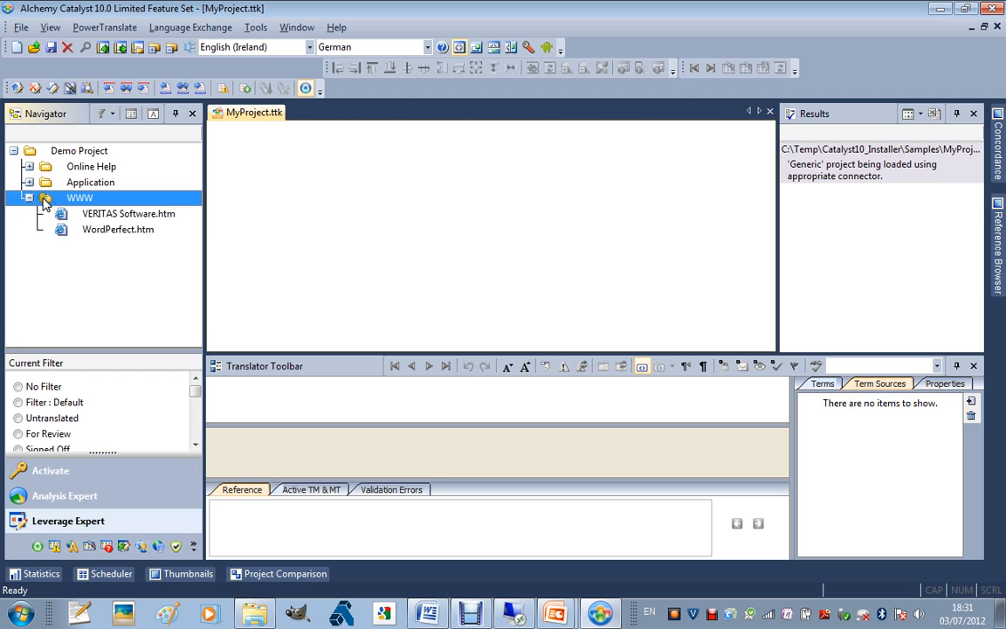
double_click(87, 231)
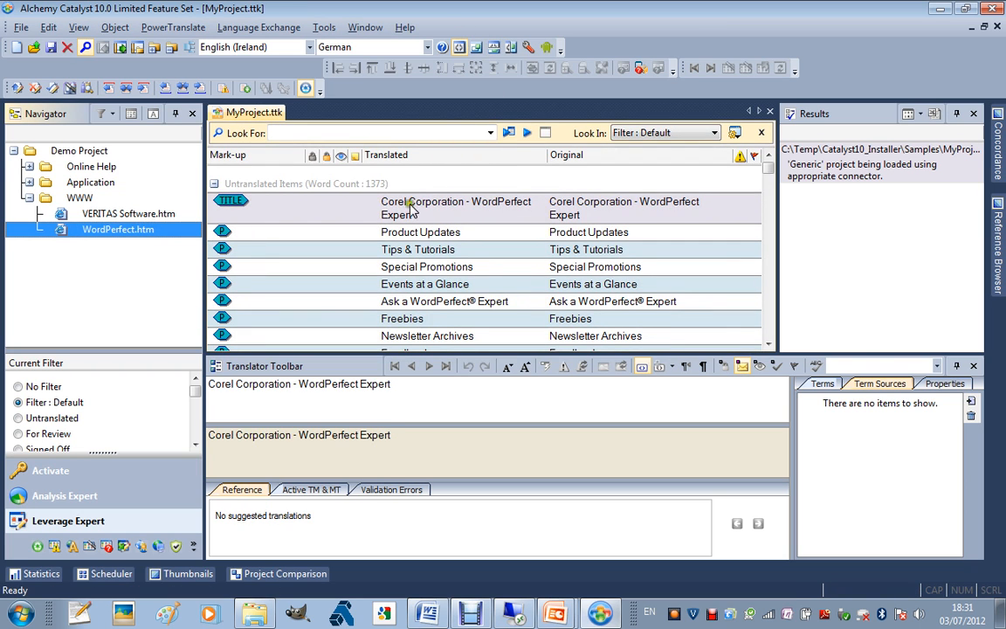
click(477, 46)
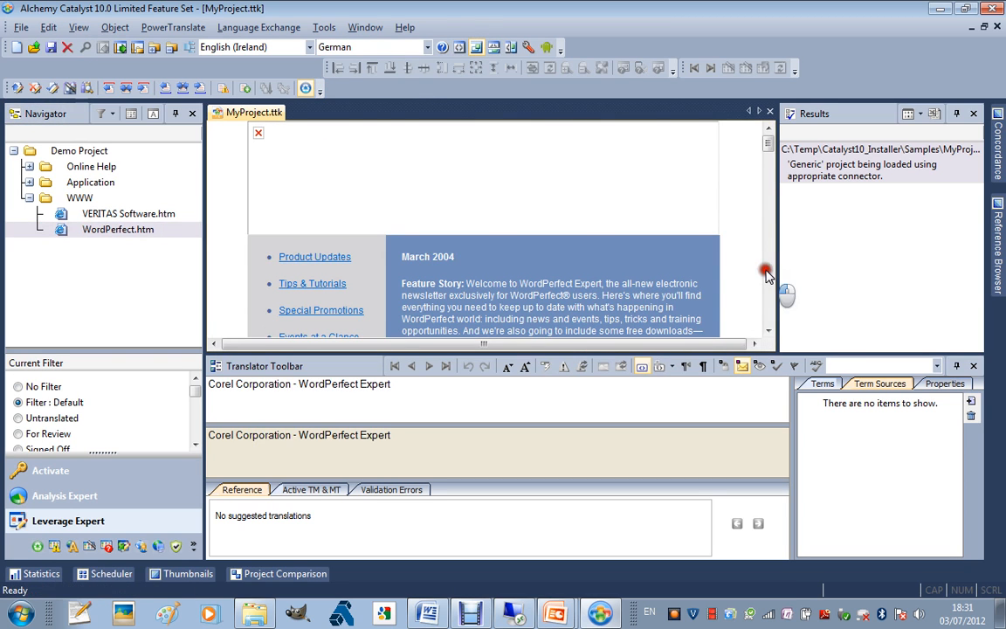
scroll(705, 244, down, 5)
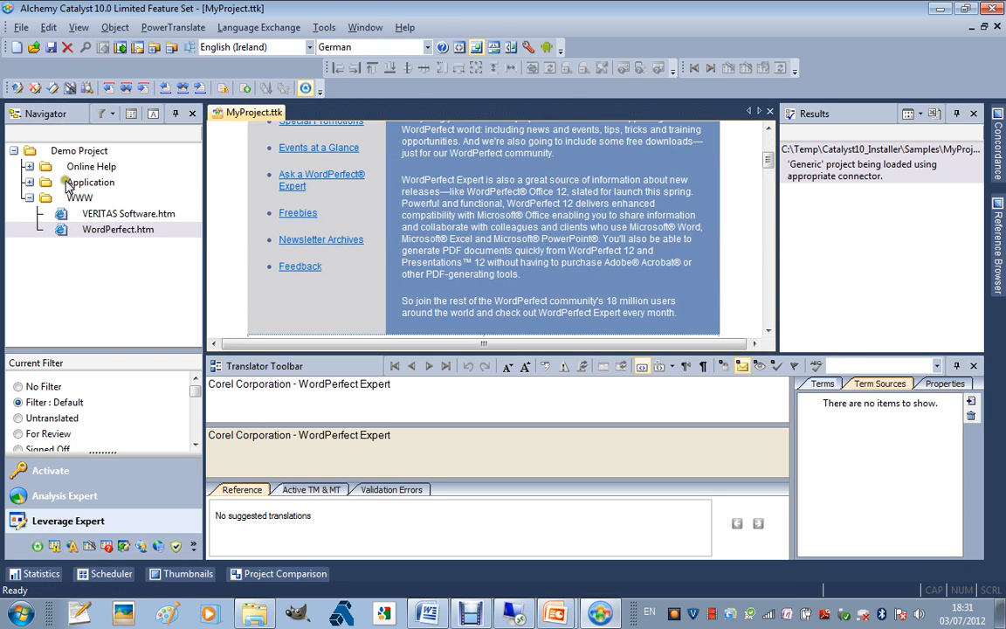
Open dialog 1003, Interactive Ampersand Addition, from the Dialog resources of CATALYST.EXE in the Application folder
click(29, 181)
click(46, 199)
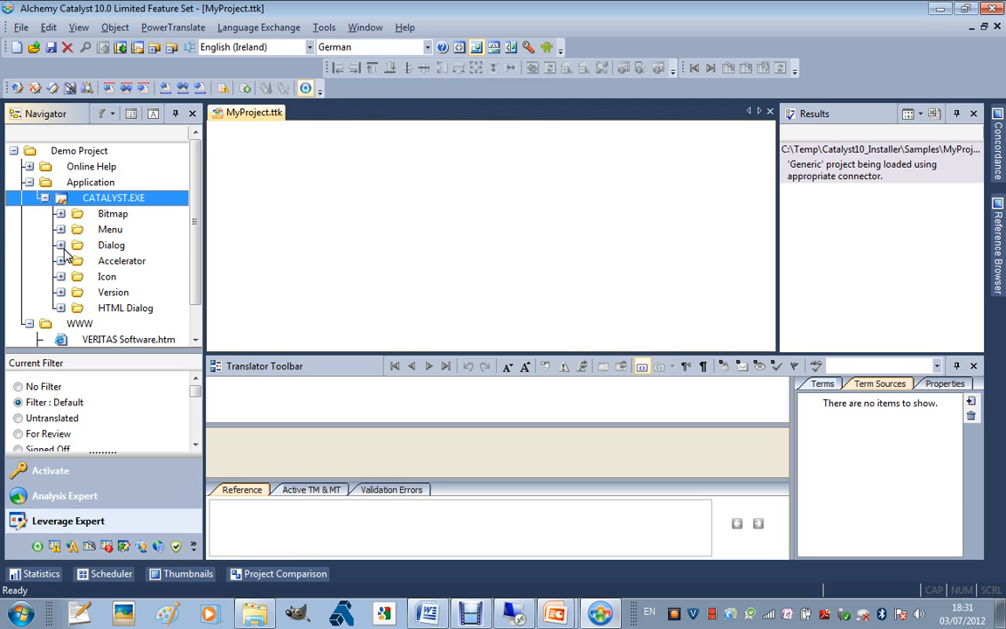
click(62, 245)
click(154, 306)
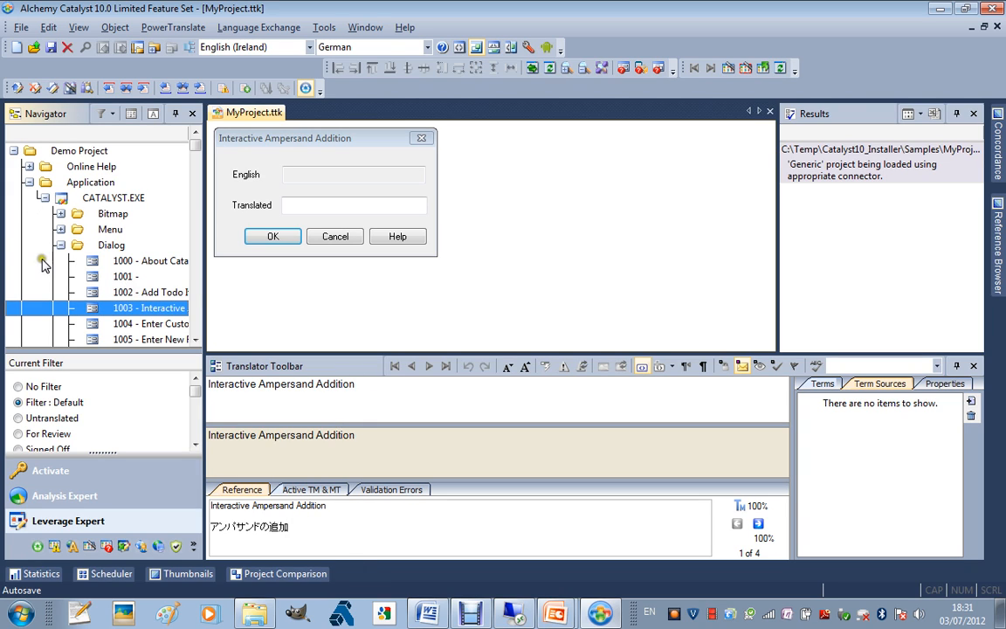
Preview the menus of menu resource 401 in CATALYST.EXE and show its strings as a translation list
click(59, 229)
click(118, 260)
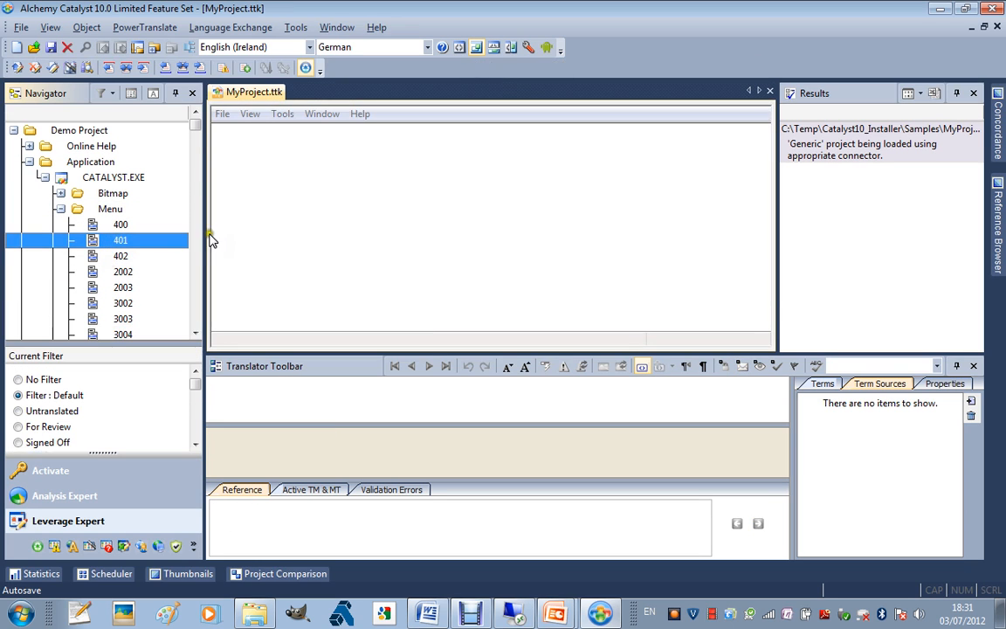
click(222, 113)
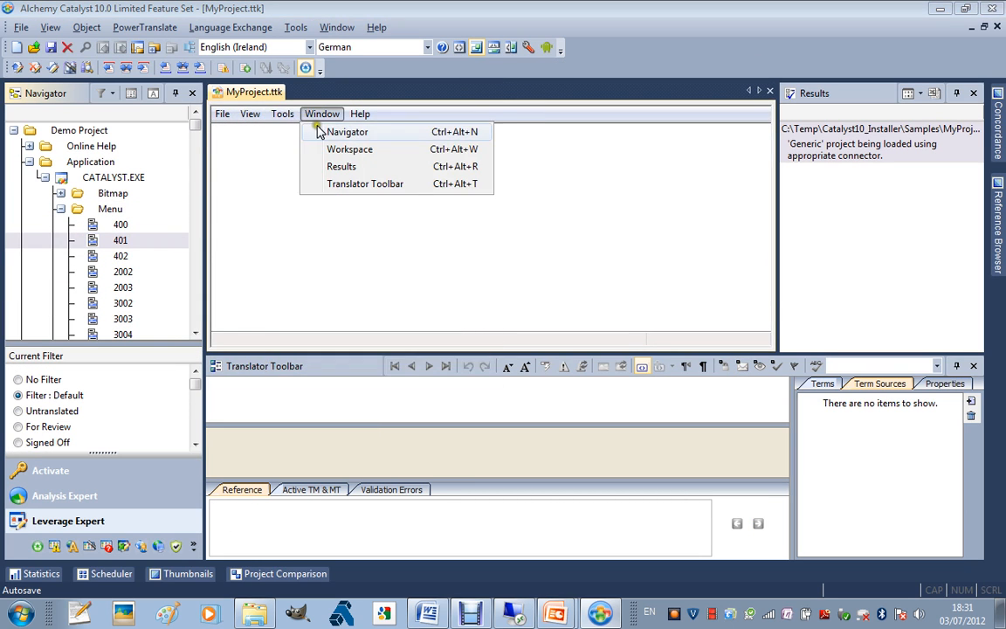
mouse_move(237, 111)
mouse_move(322, 118)
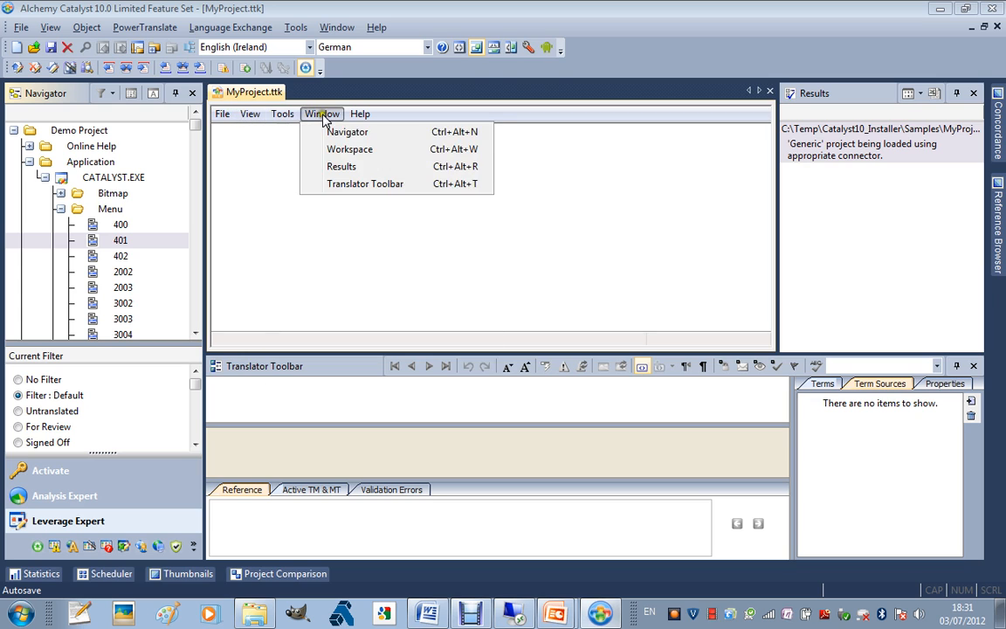
click(458, 47)
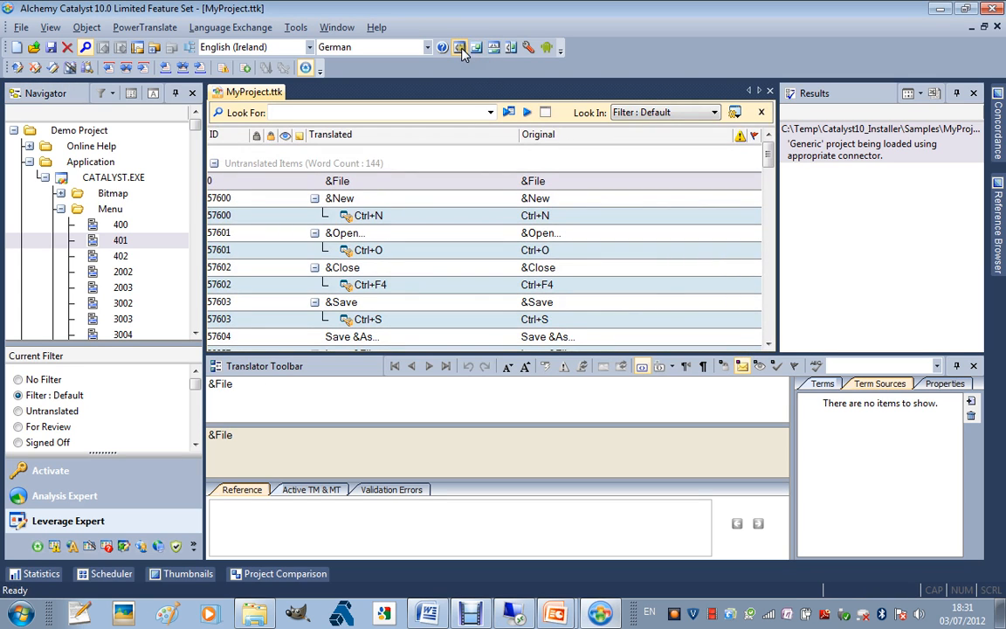
Open the using_quickfind page of Vortex Demo.chm in visual mode and select its "Using Quickfind" heading
click(44, 177)
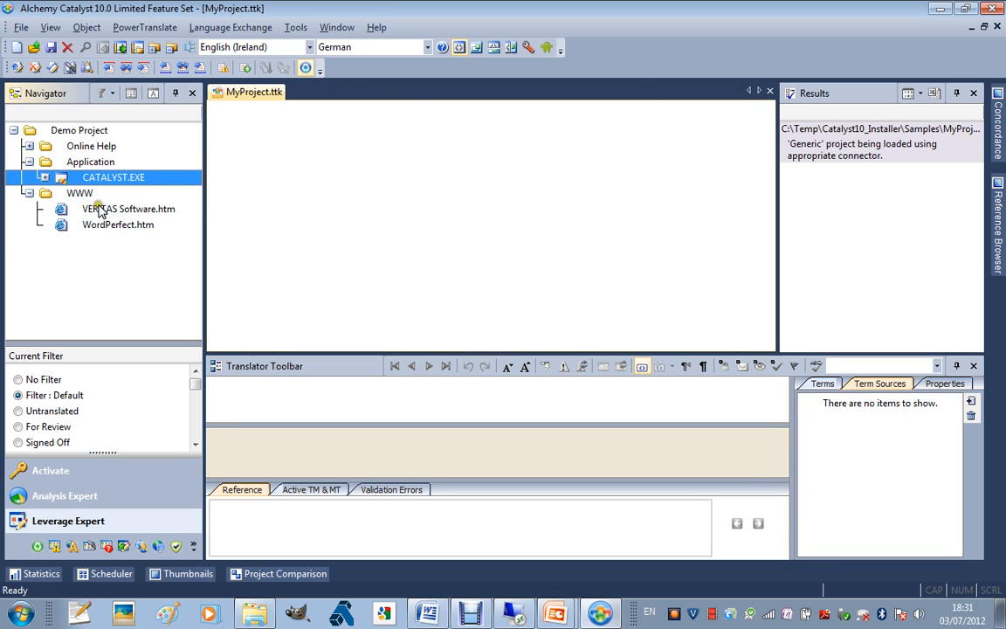
click(30, 146)
click(44, 161)
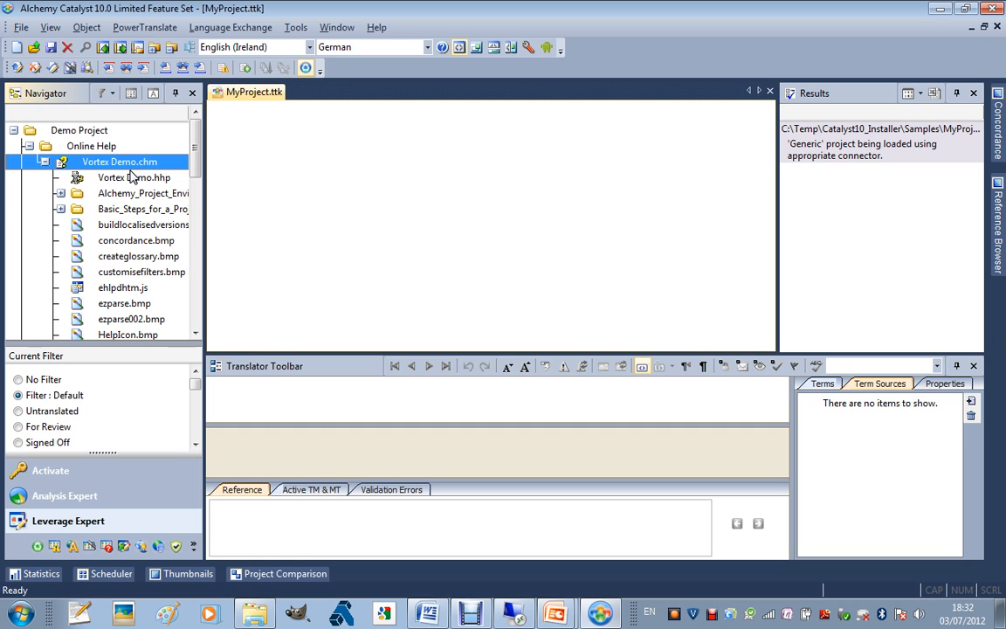
click(44, 163)
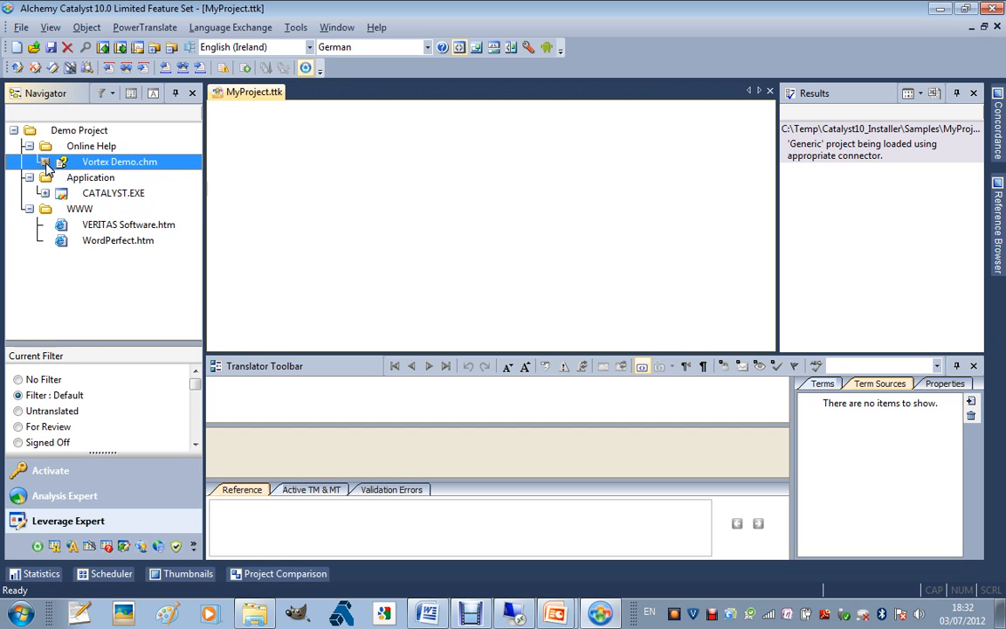
click(44, 162)
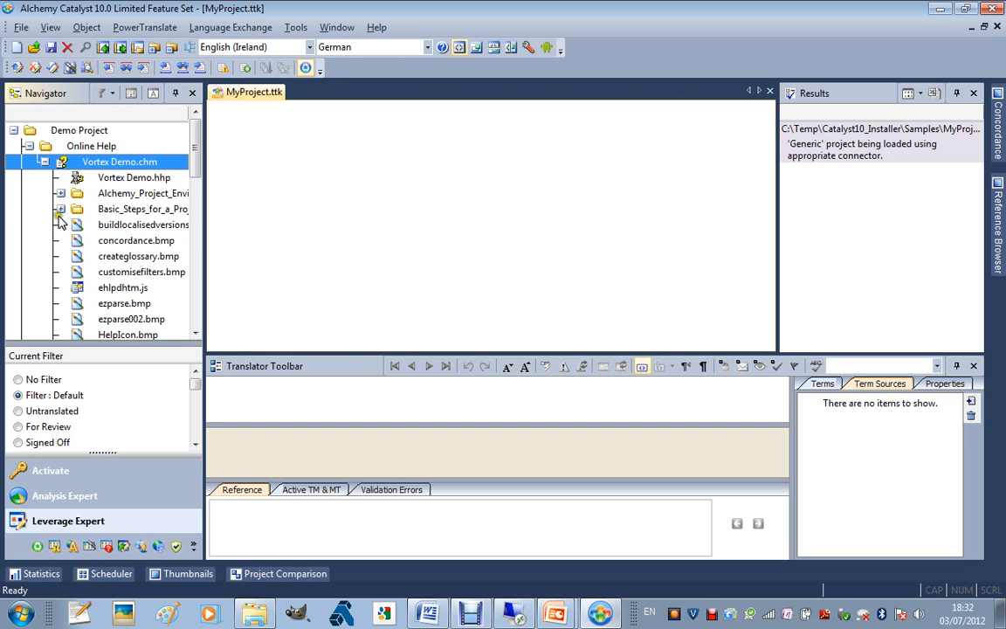
click(58, 195)
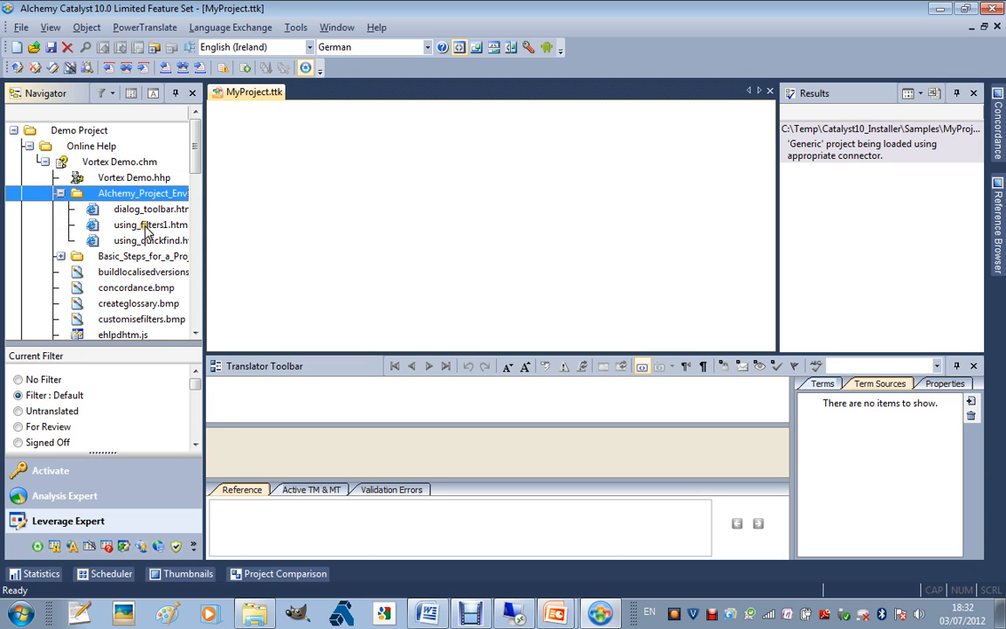
click(150, 241)
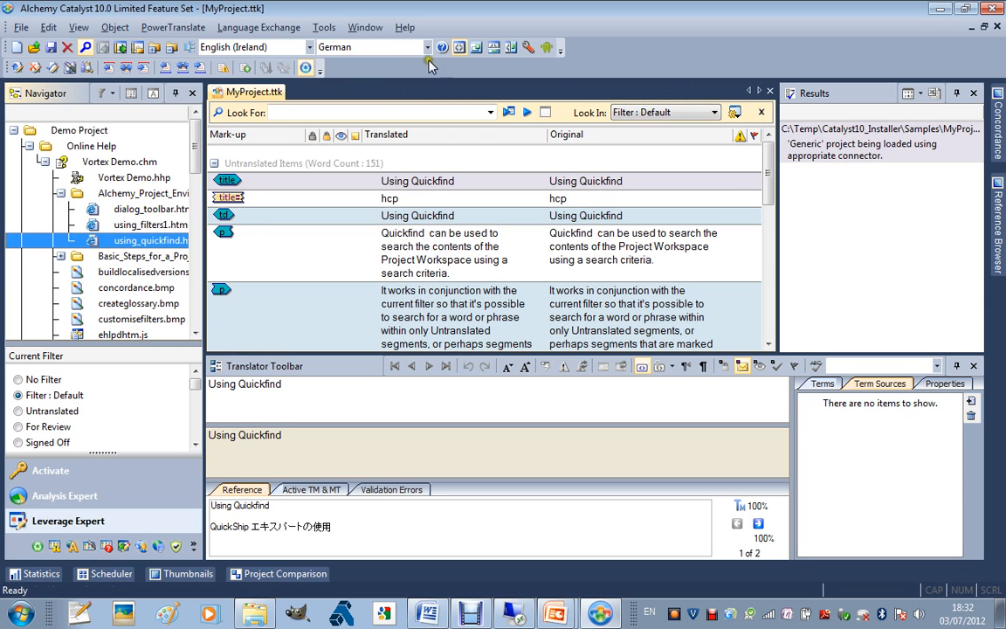
click(477, 49)
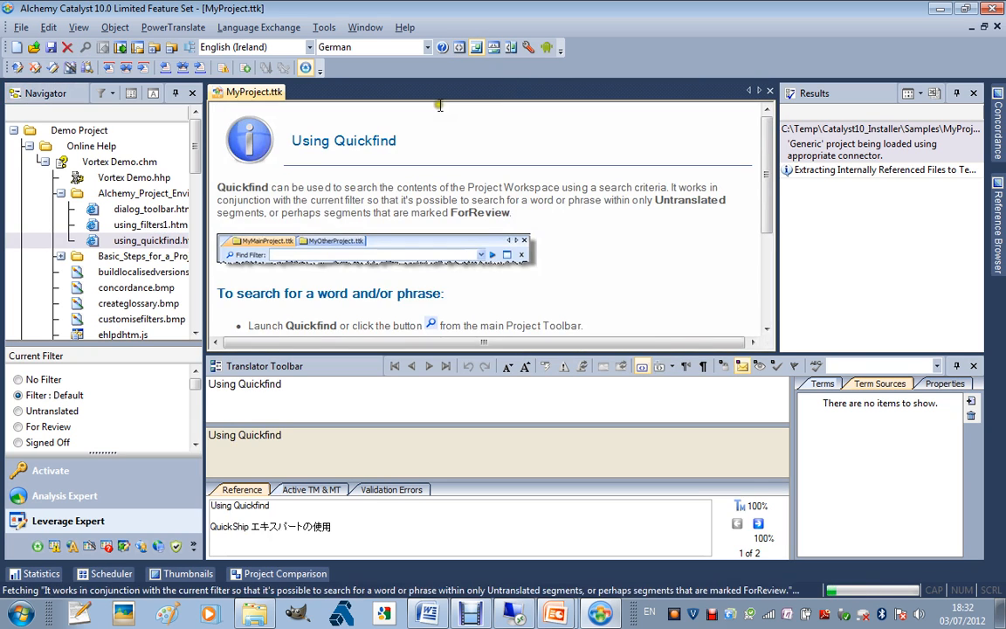
click(315, 138)
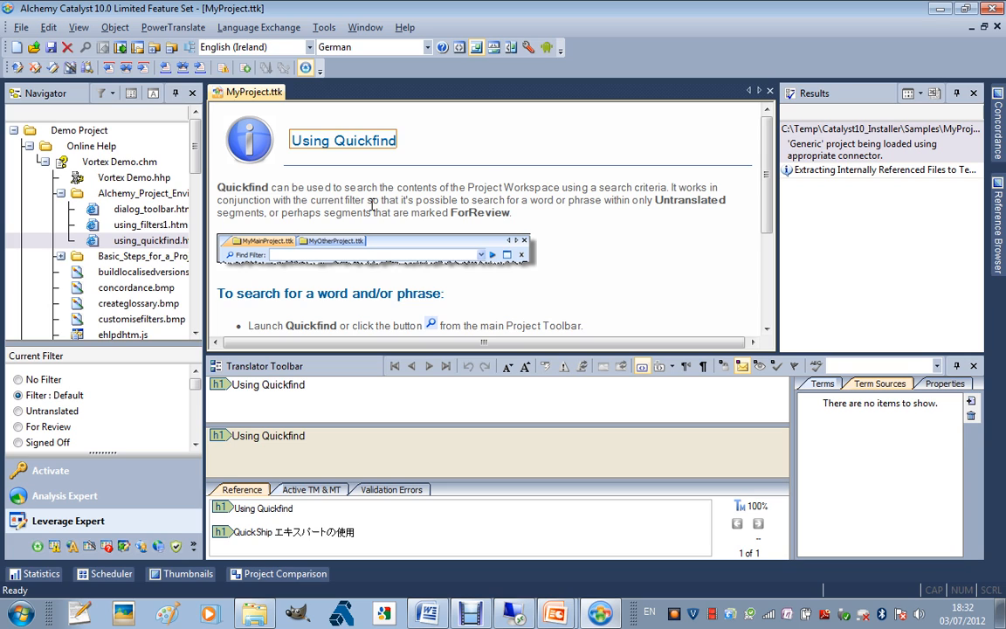
Remove Multi-transmem.tm and the GoogleTranslate source from the active TM and MT list, and view the heading's reference suggestions
click(288, 492)
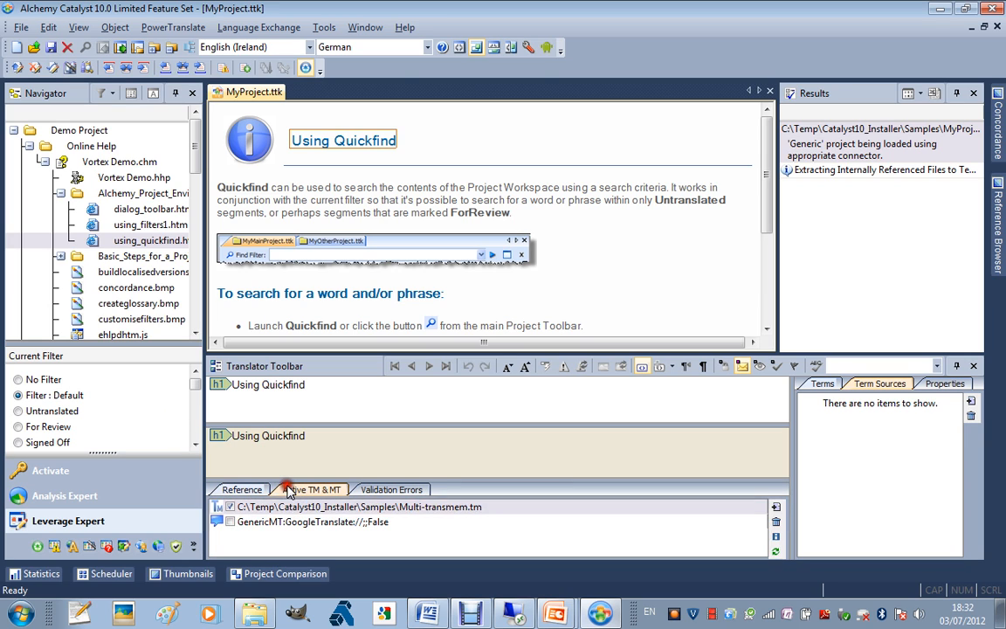
click(264, 505)
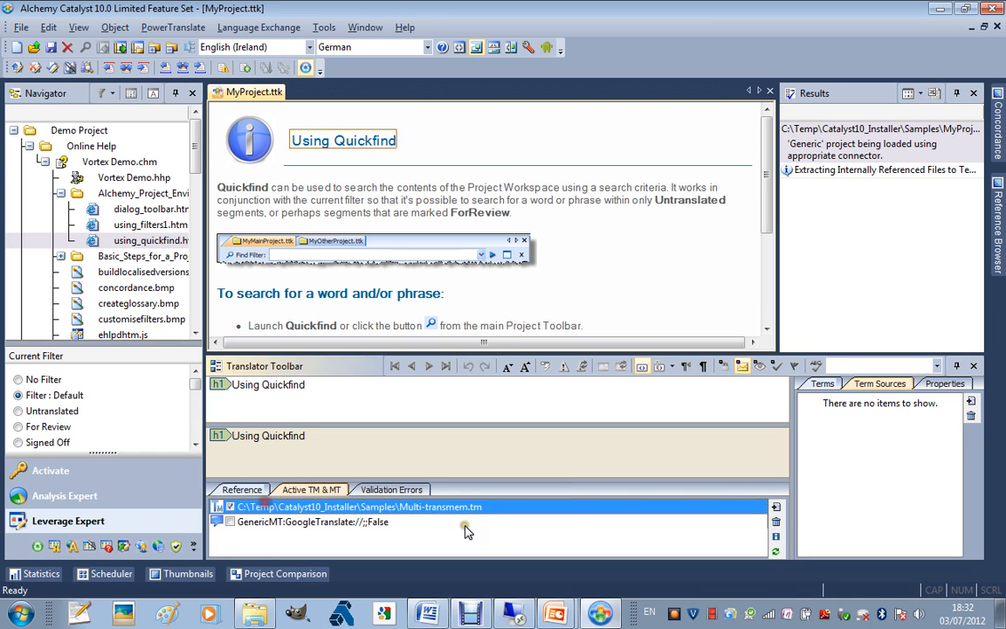
click(777, 523)
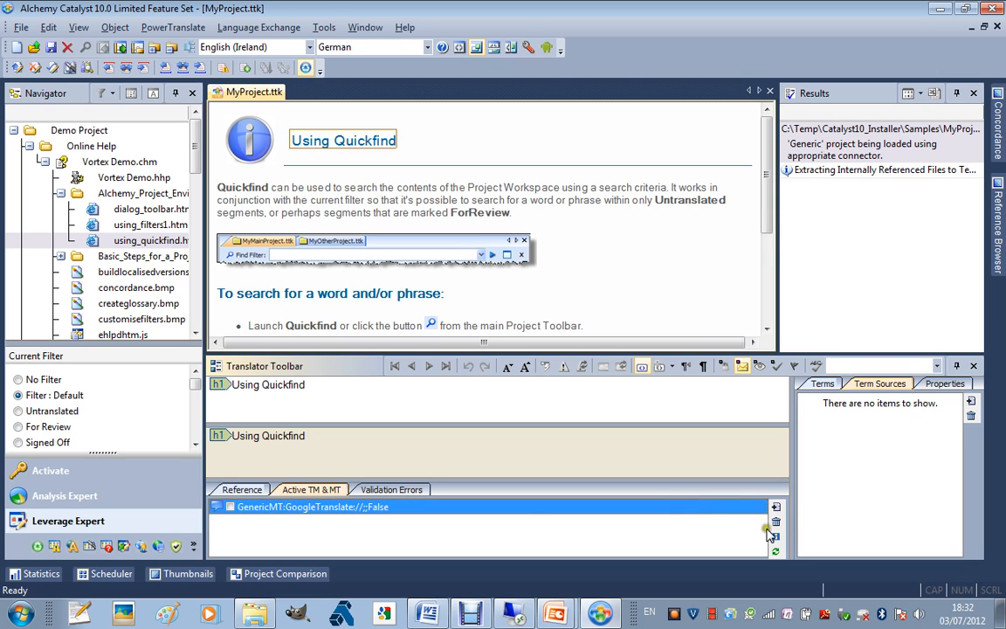
click(776, 524)
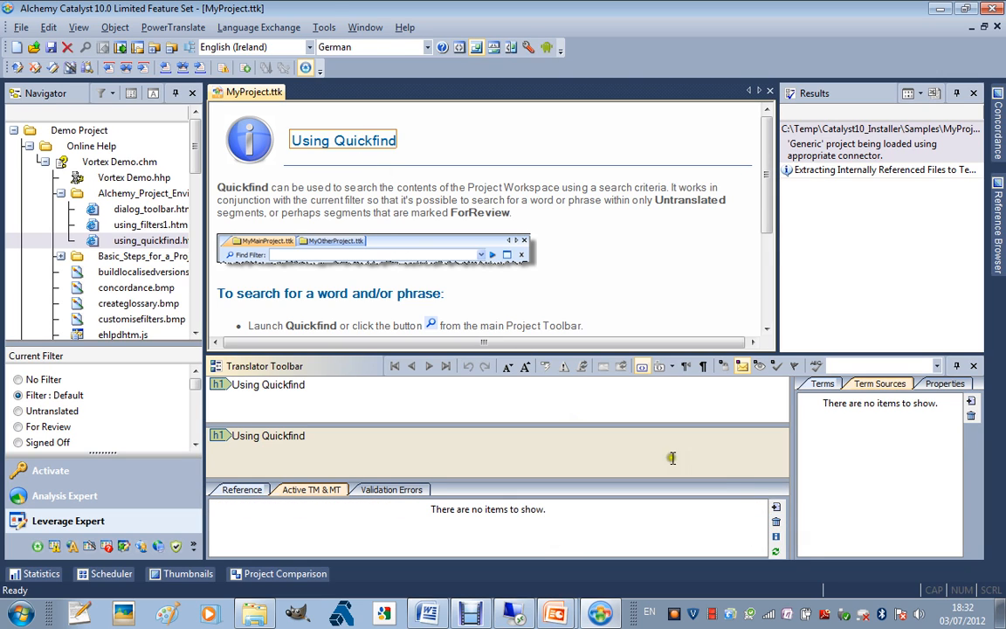
click(238, 490)
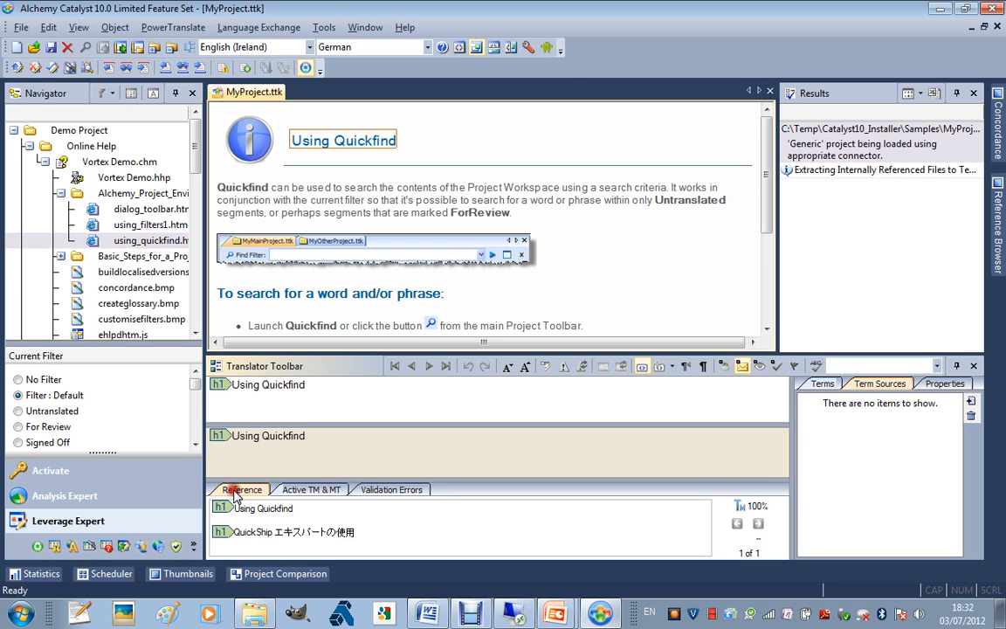
Add Multi-transmem.tm from the Samples folder as an active translation memory and view the language pairs it contains
click(291, 493)
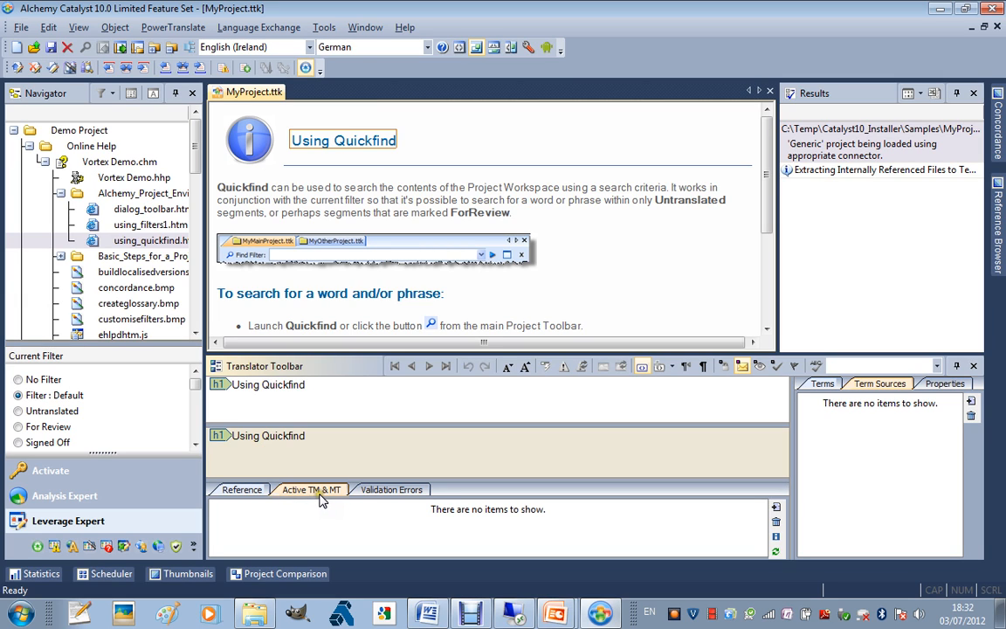
click(860, 470)
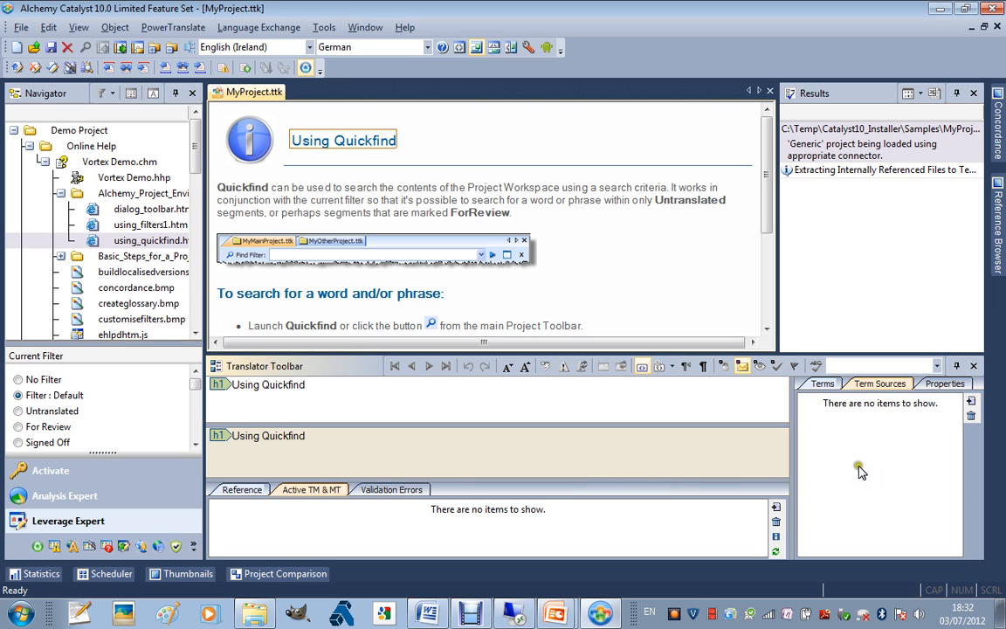
click(775, 509)
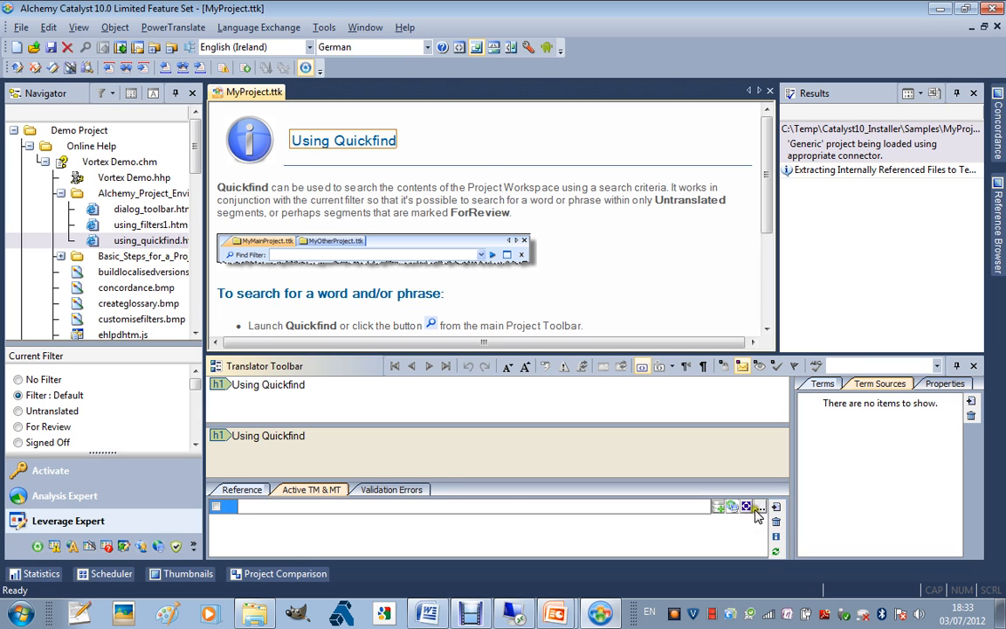
click(758, 509)
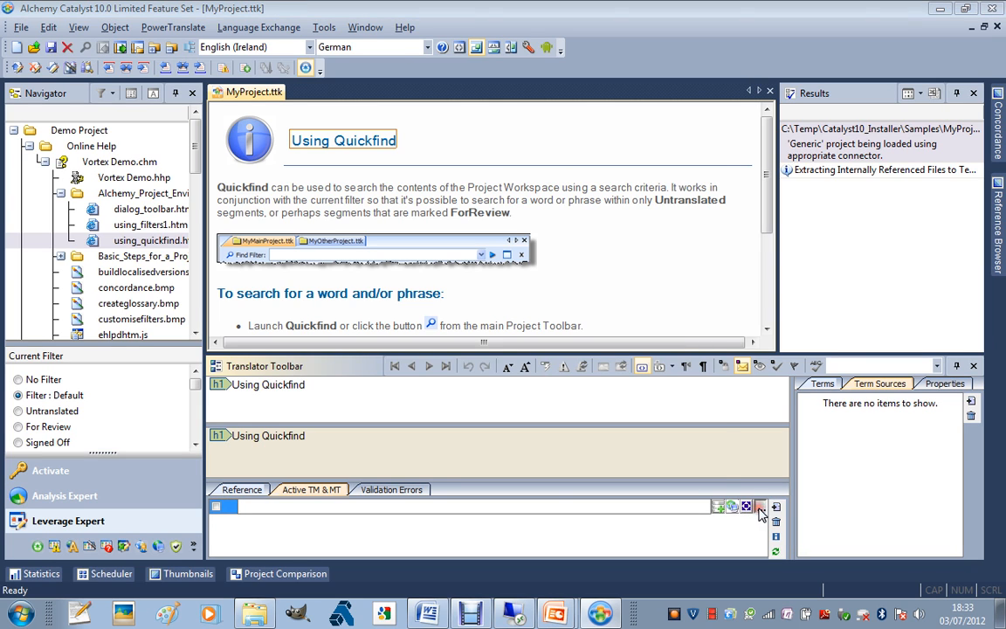
click(674, 470)
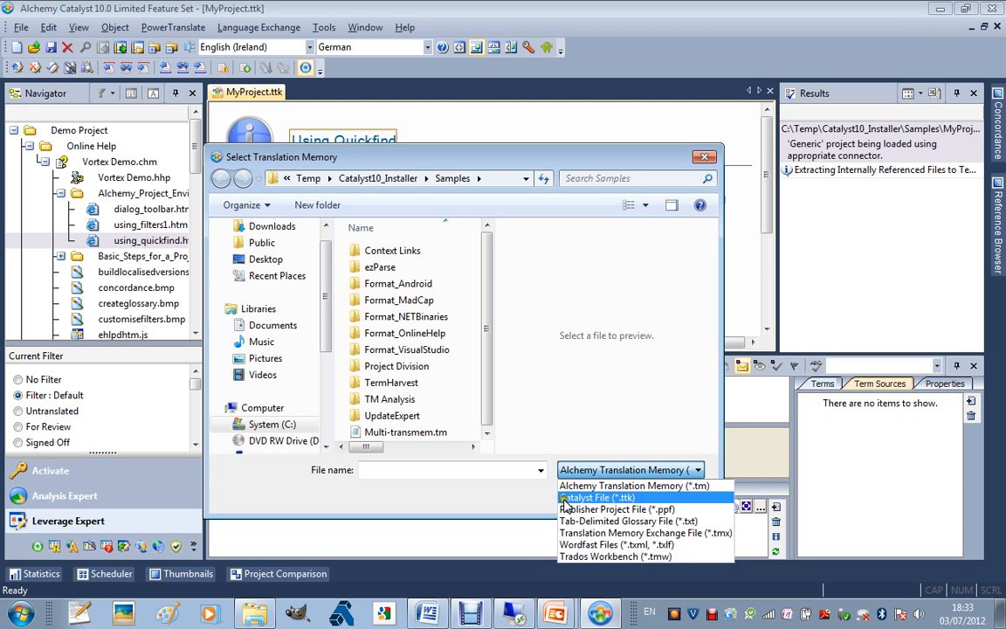
click(441, 434)
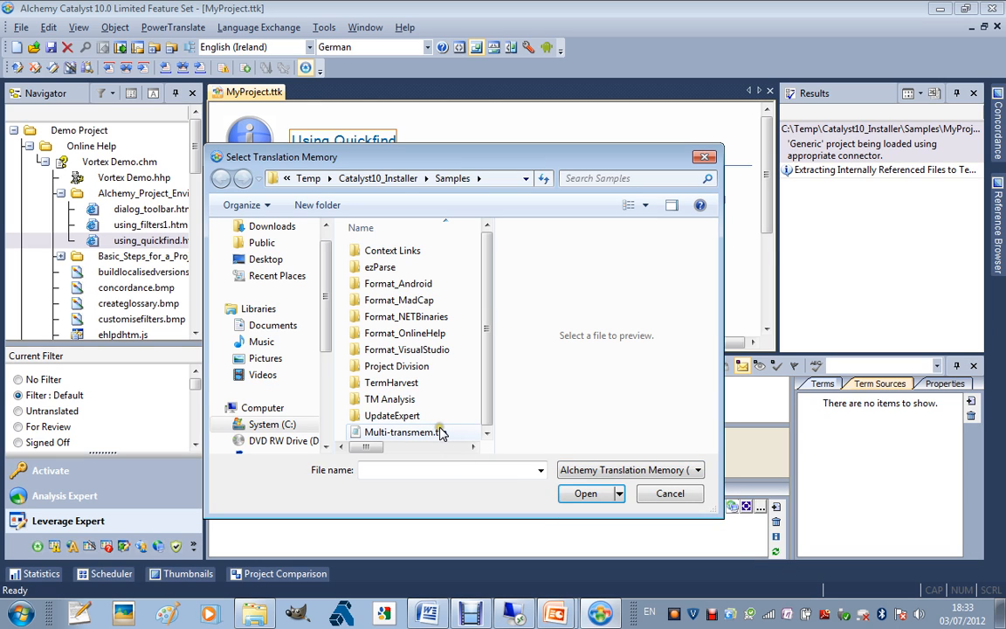
double_click(437, 434)
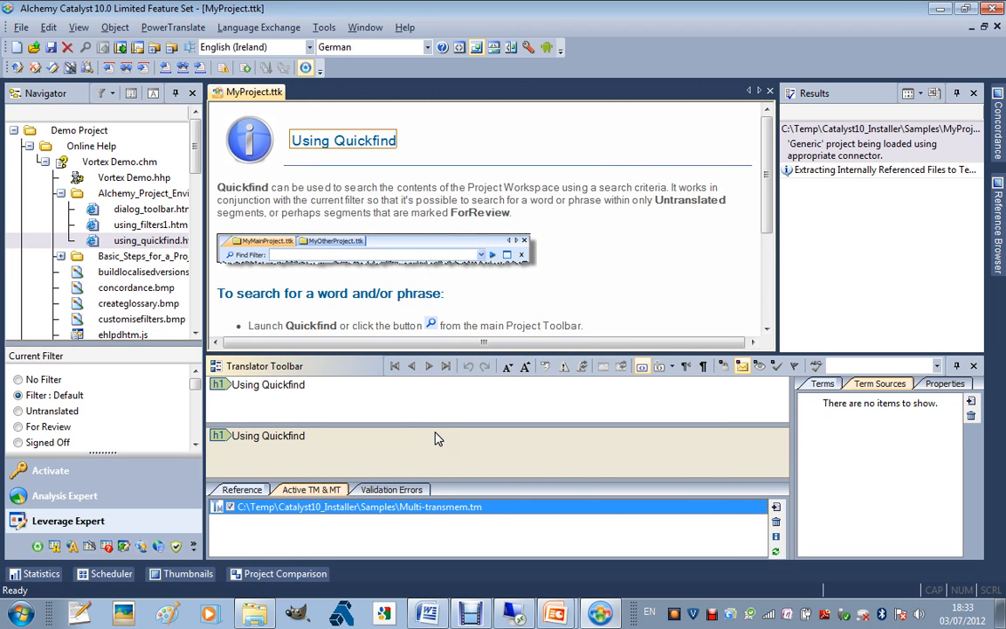
click(776, 536)
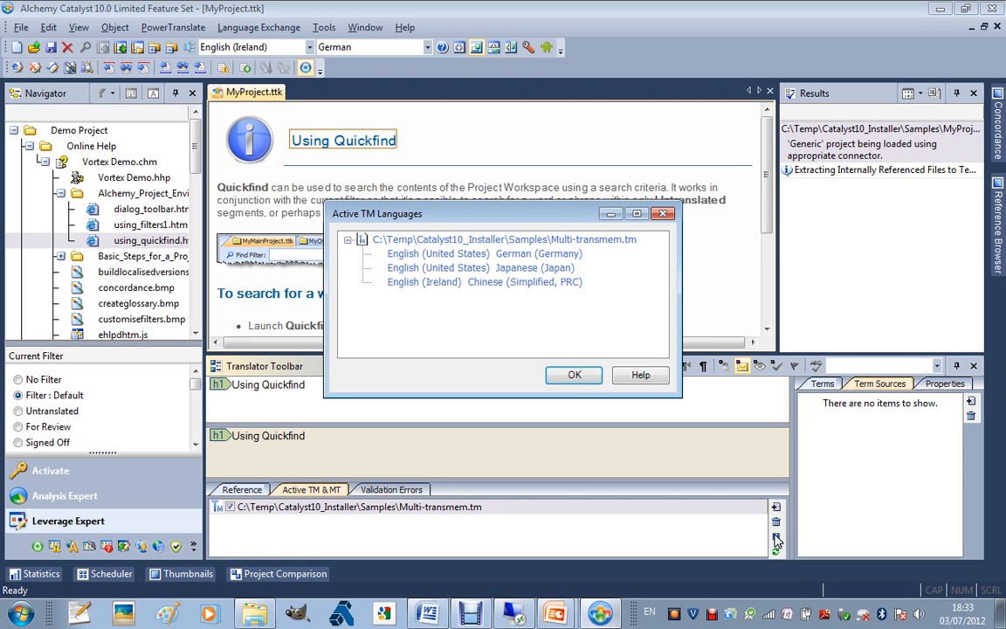
click(582, 374)
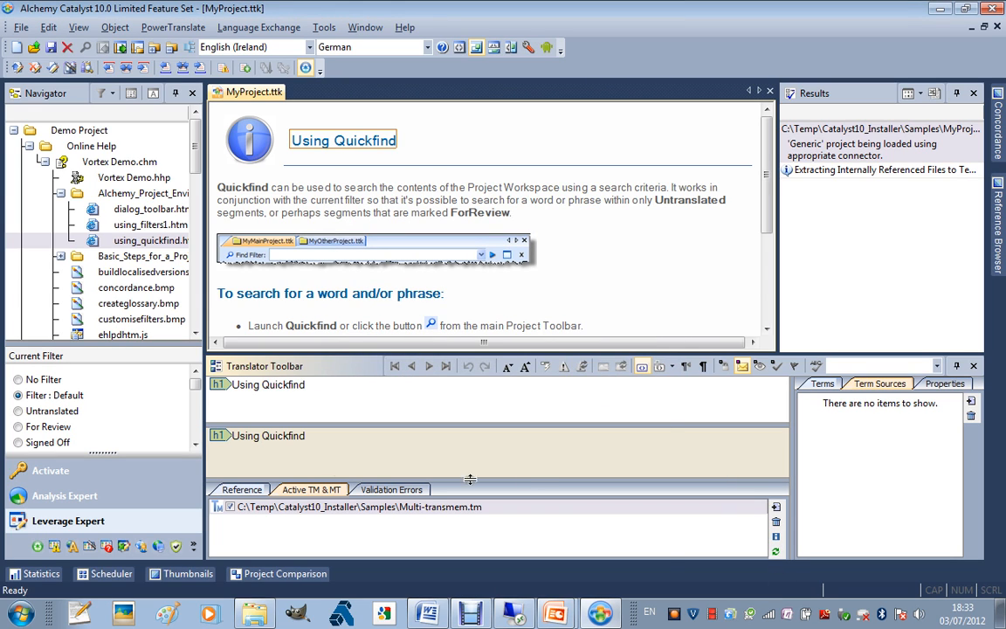
Add the GoogleTranslate machine translation connector as an external source in the active TM and MT list
click(776, 507)
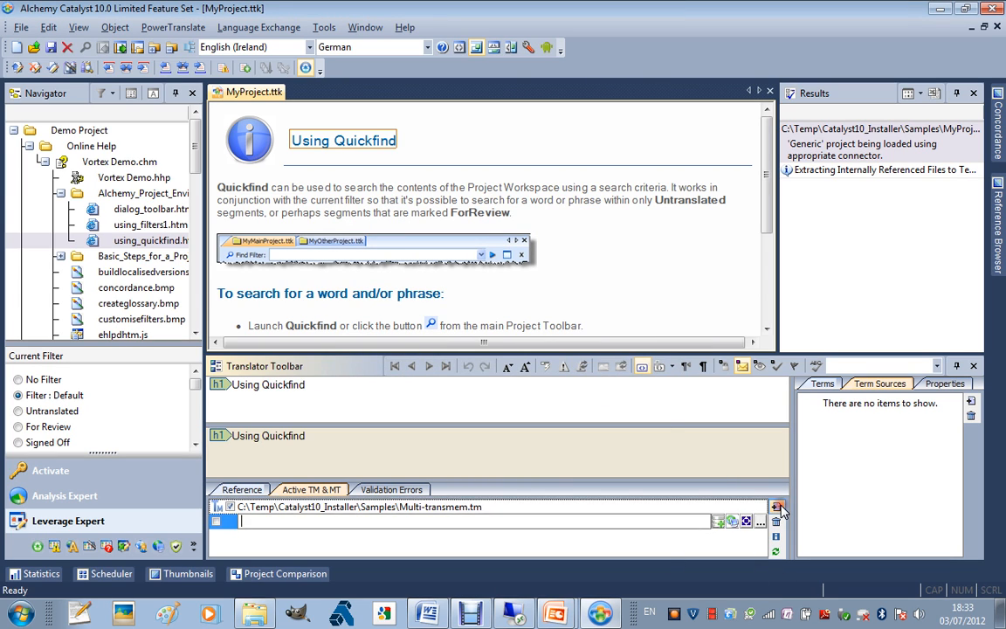
click(720, 524)
click(411, 326)
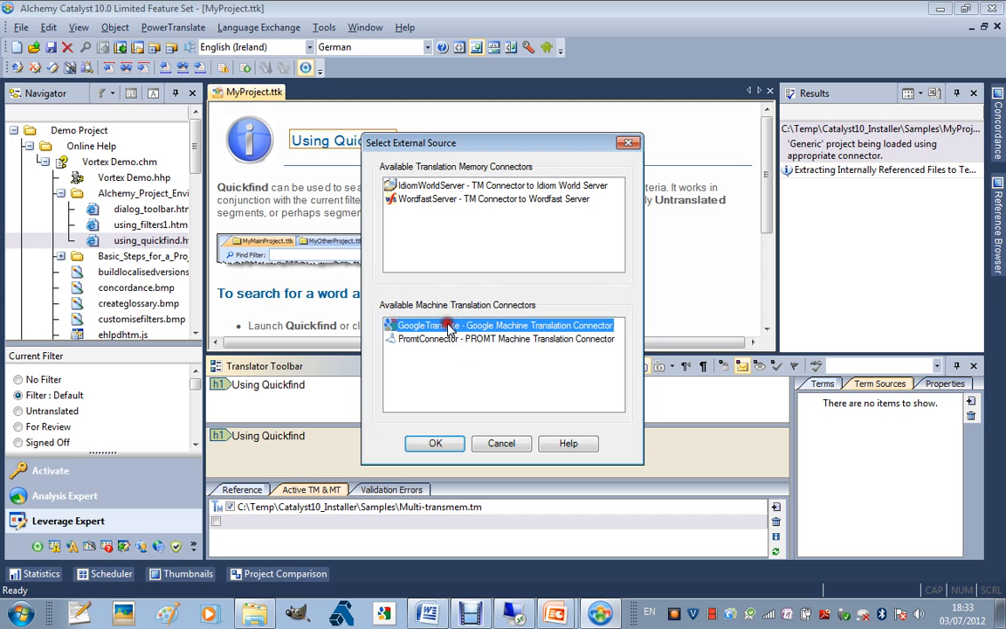
click(440, 446)
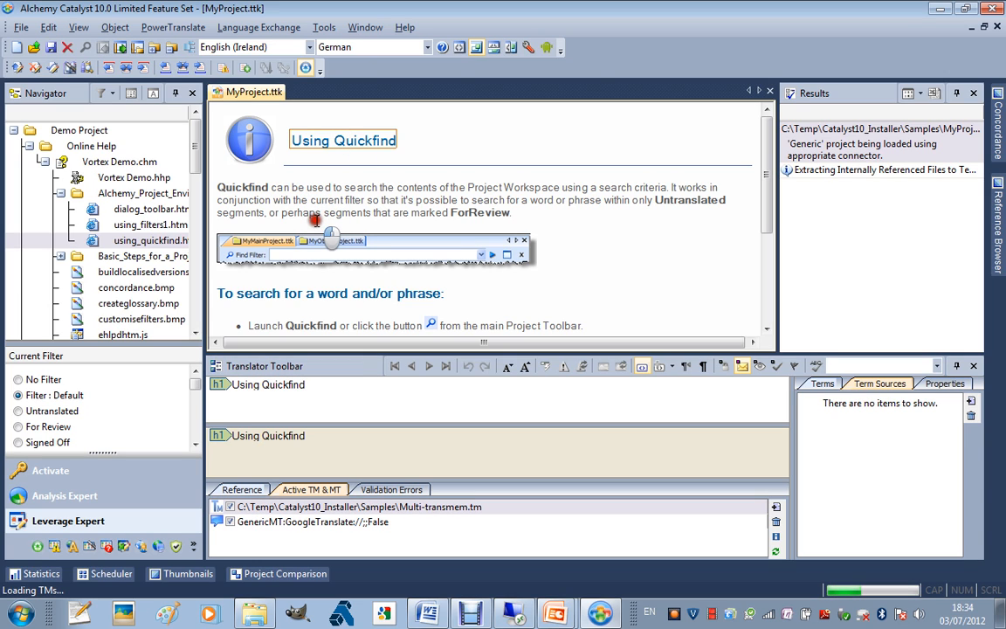
Set the target language to Japanese (Japan) and view the reference suggestions for the first sentence under the "Using Quickfind" heading
click(316, 218)
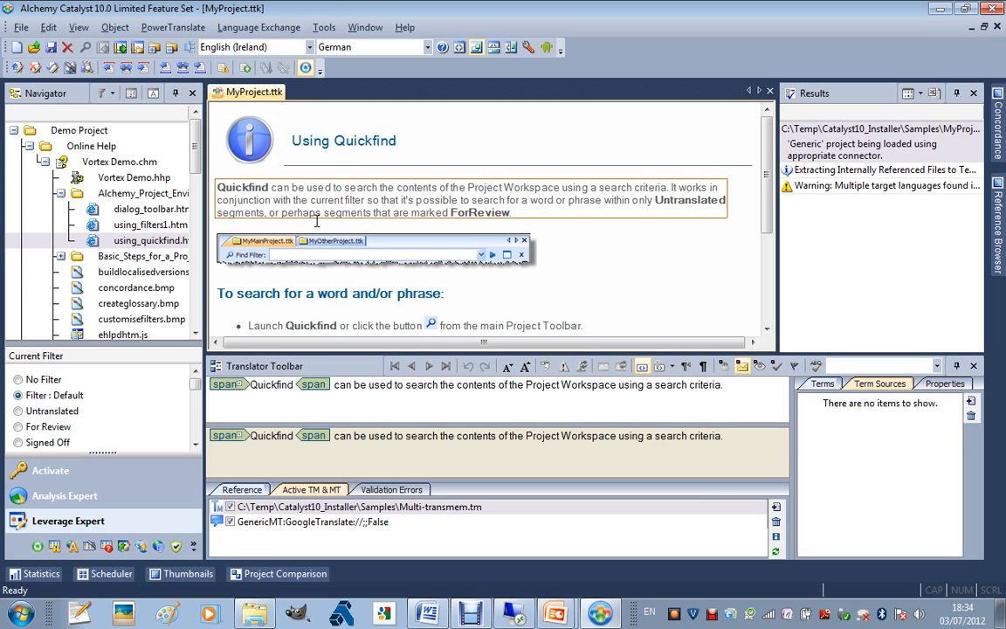
click(426, 48)
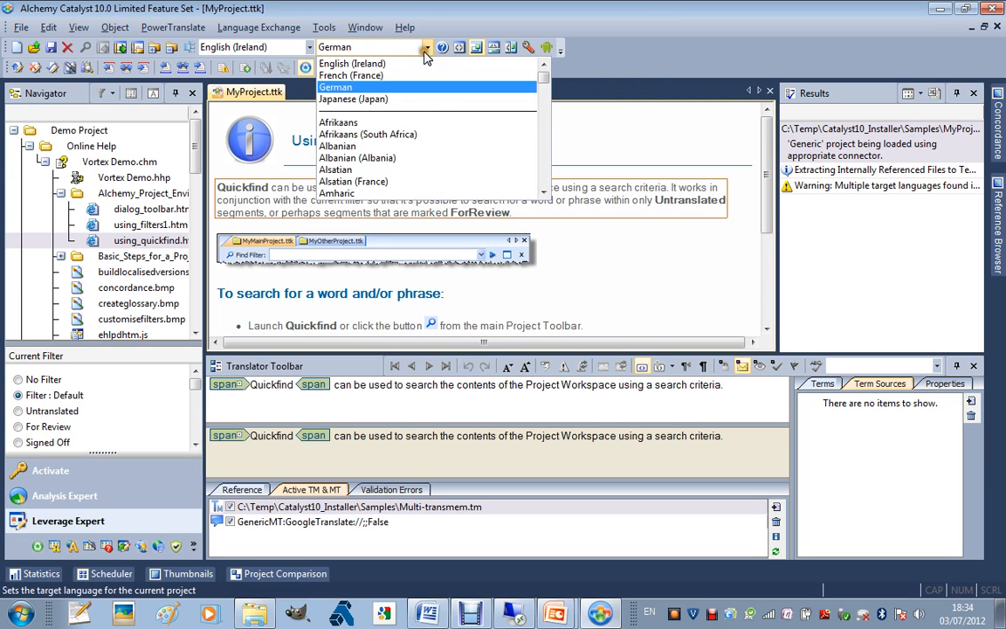
click(428, 102)
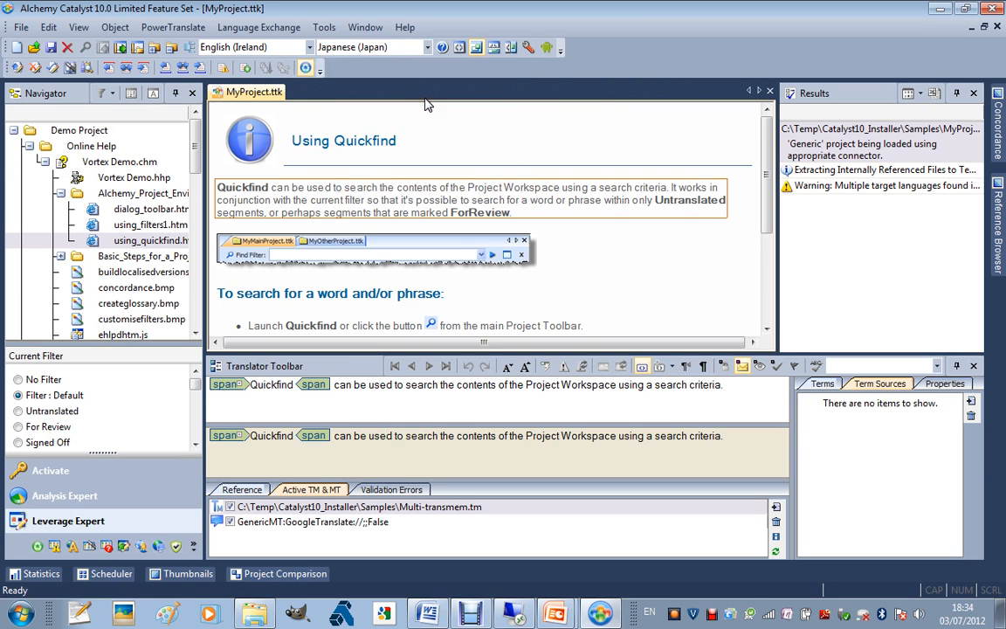
click(294, 133)
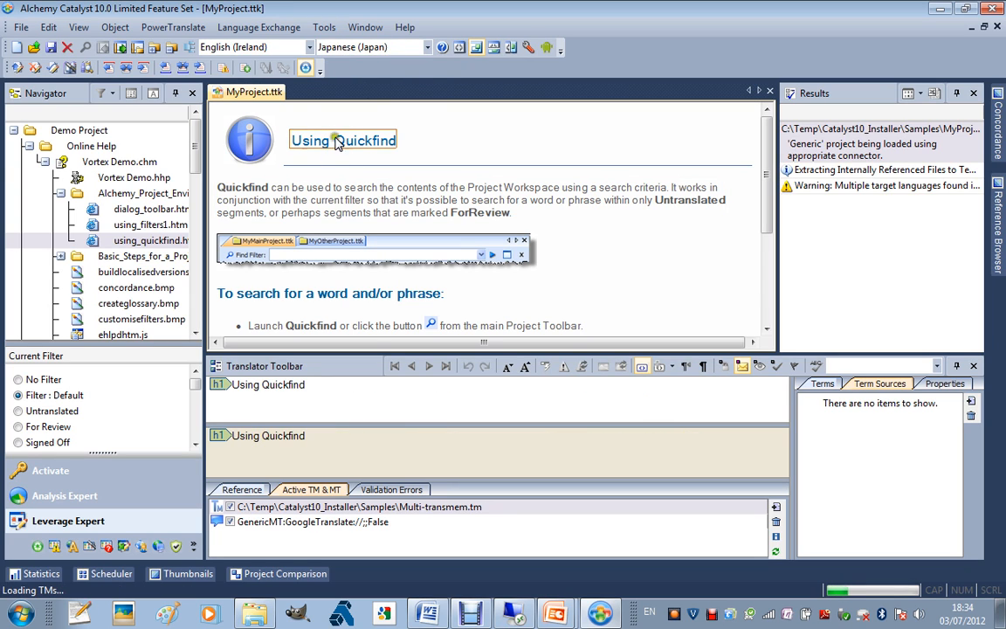
click(283, 188)
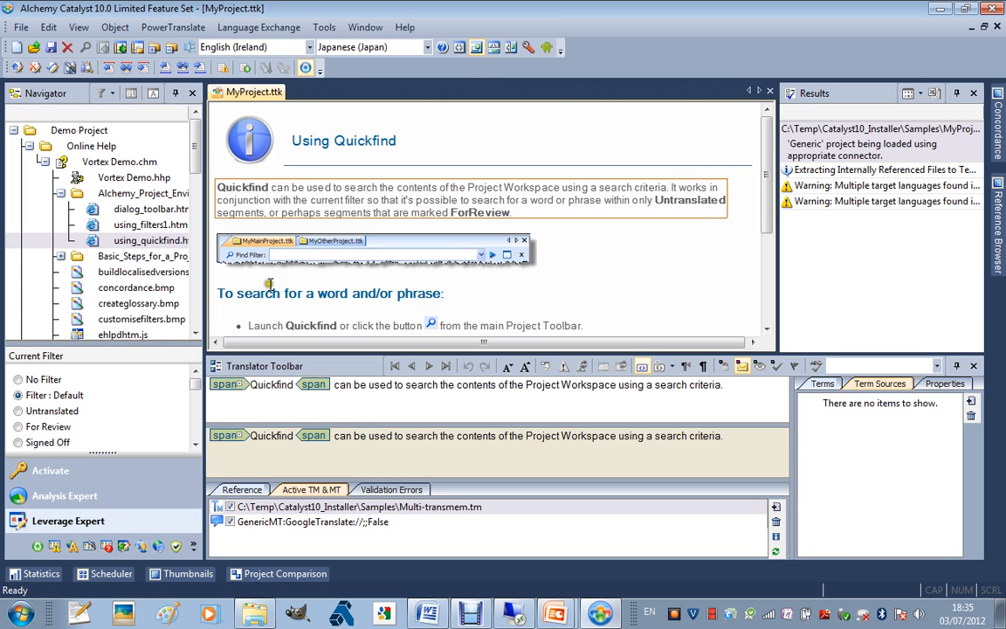
click(278, 386)
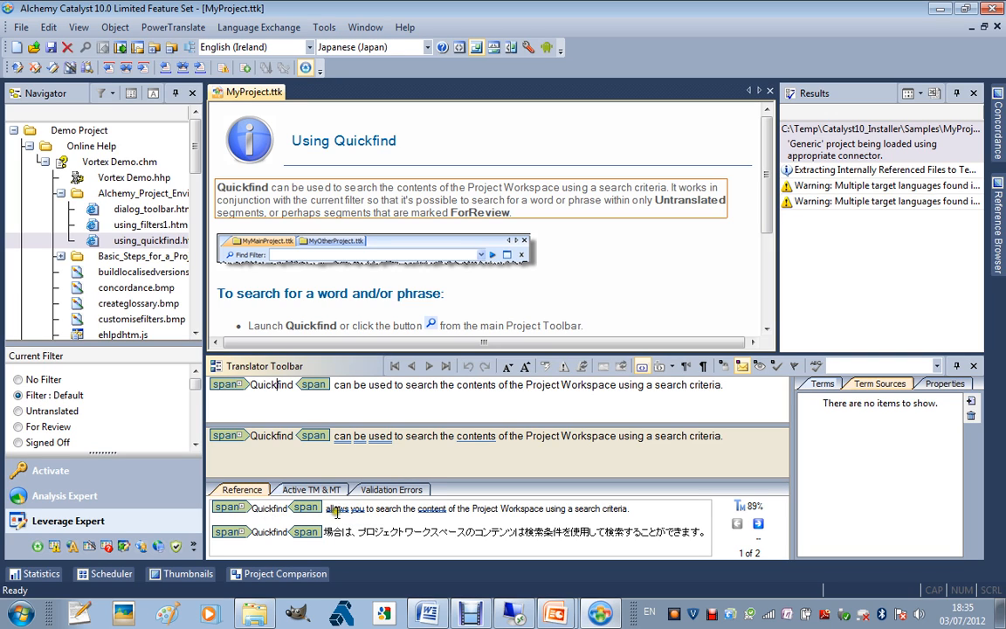
Float the PowerTranslate toolbar over the workspace and apply the translation memory suggestion to the "Quickfind can be used to search" sentence
click(510, 409)
drag(4, 69, 603, 281)
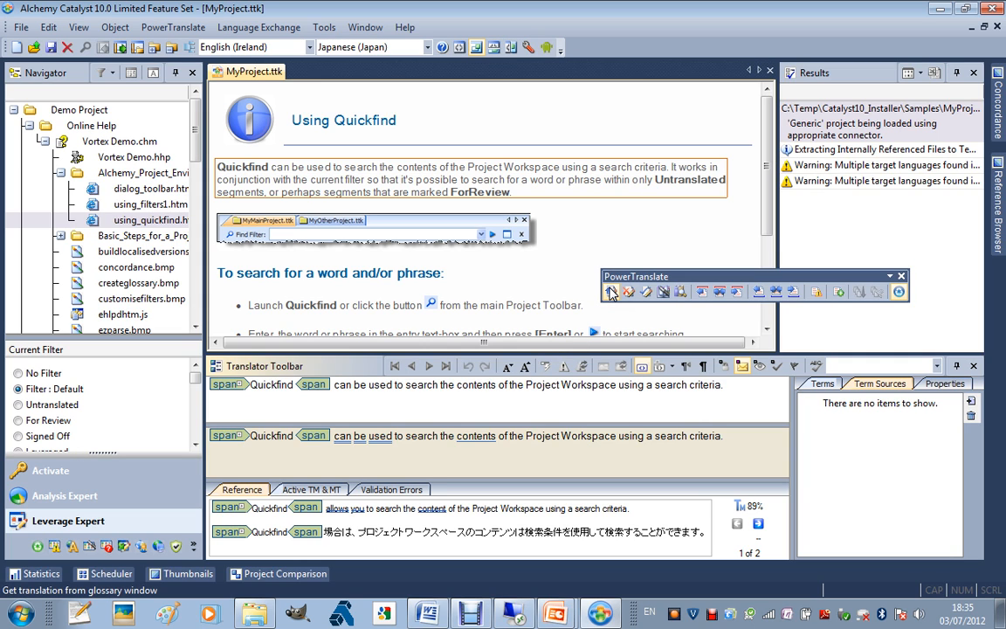
click(169, 29)
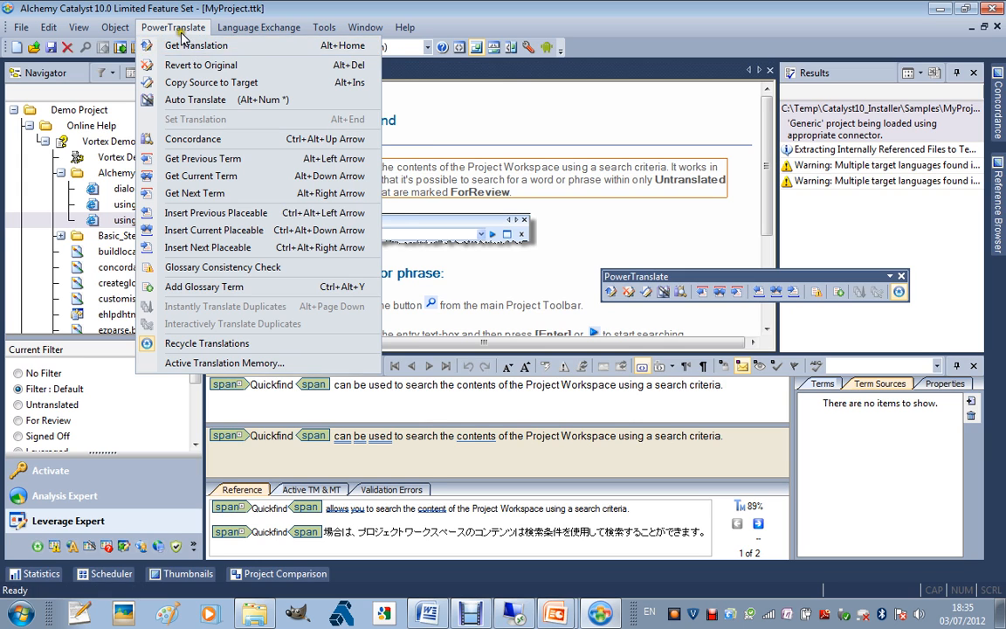
click(179, 29)
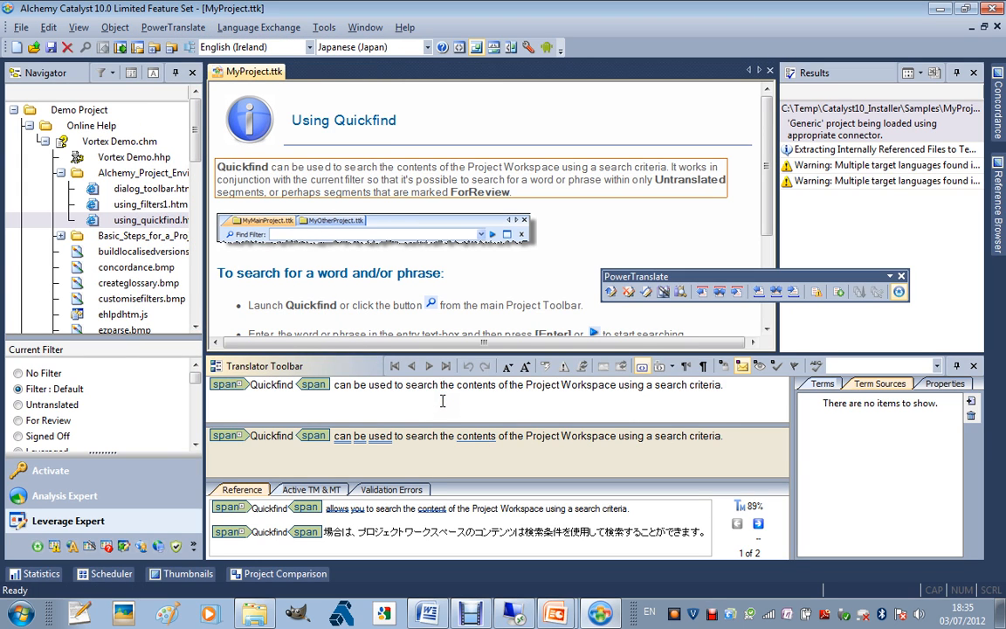
key(ctrl+space)
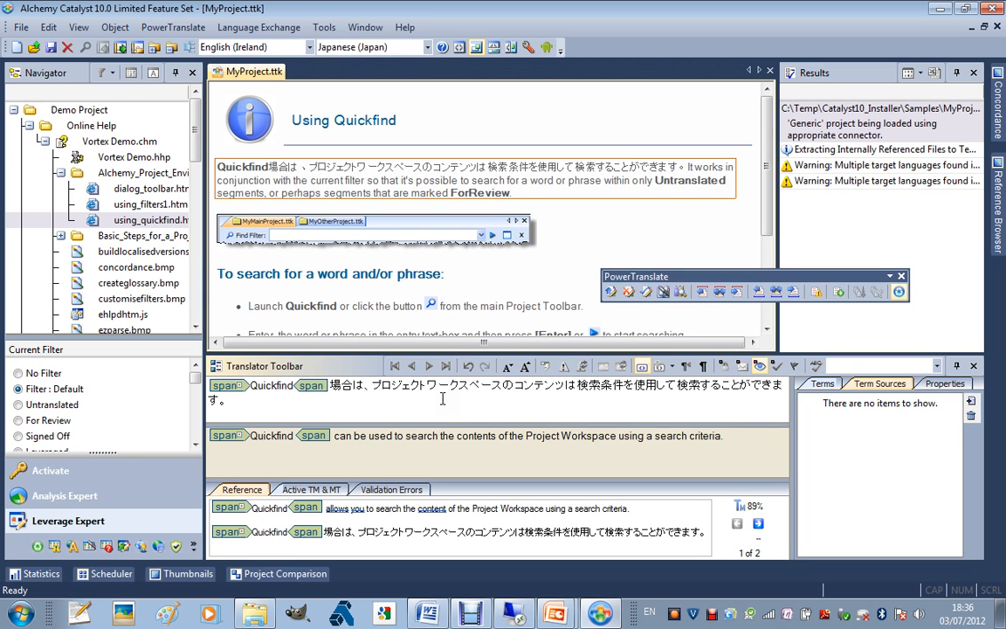
Compare the suggestions for the "It works in conjunction with the current filter" sentence and apply the machine translation one
key(Return)
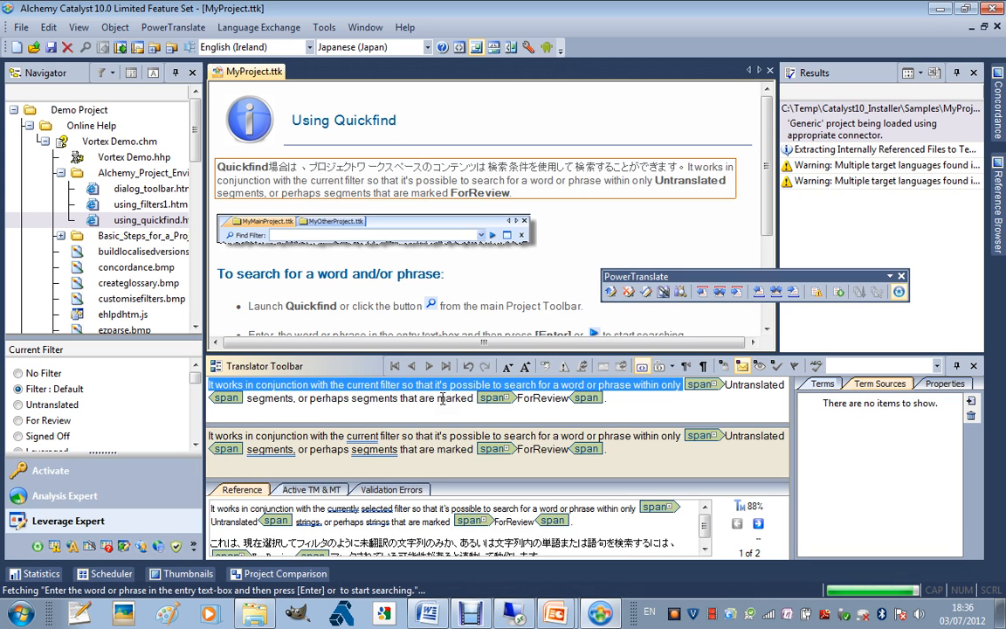
click(762, 525)
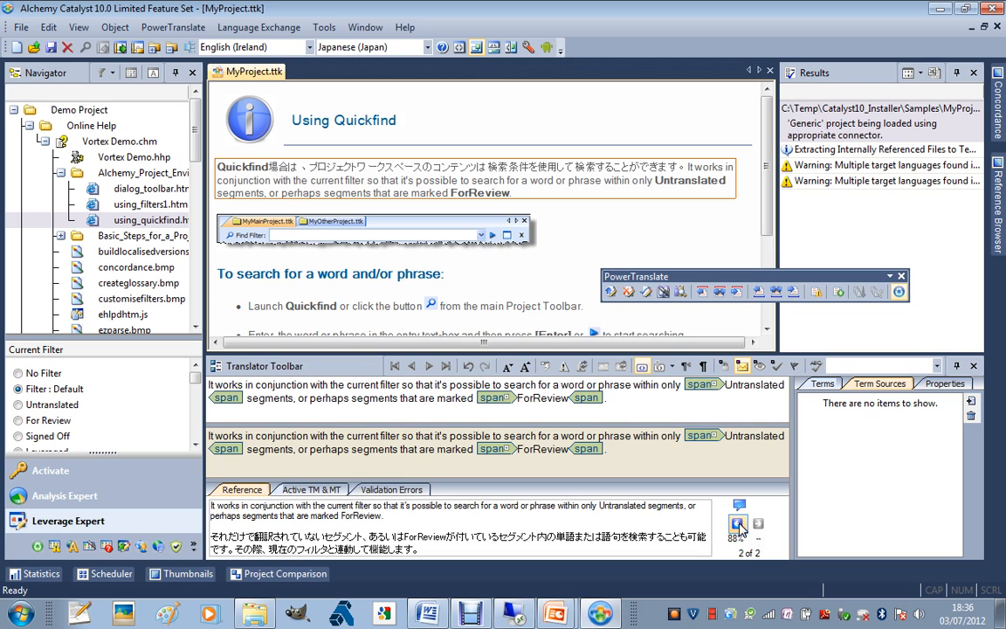
click(738, 524)
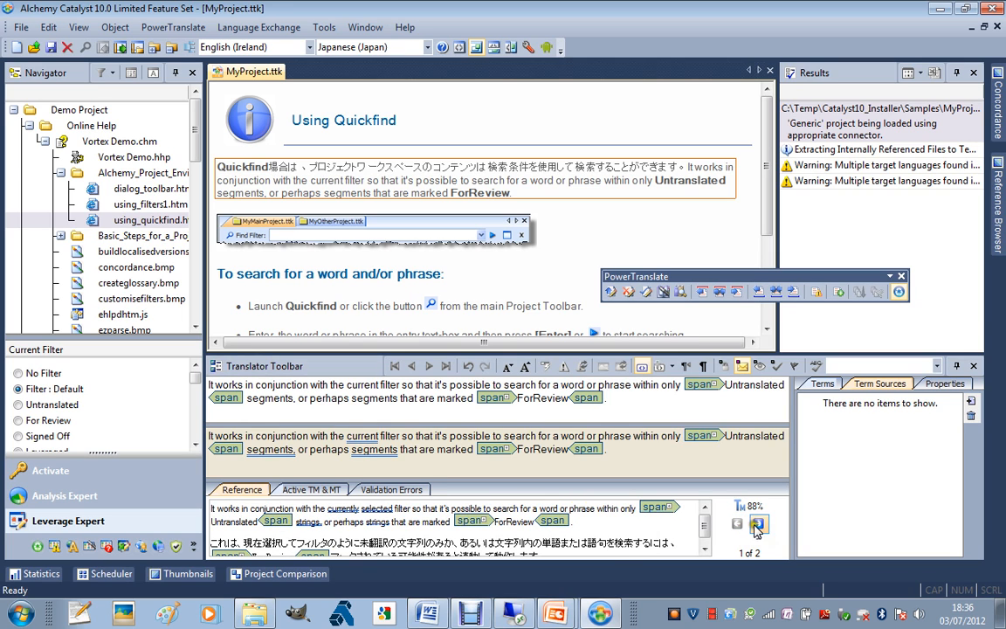
click(757, 525)
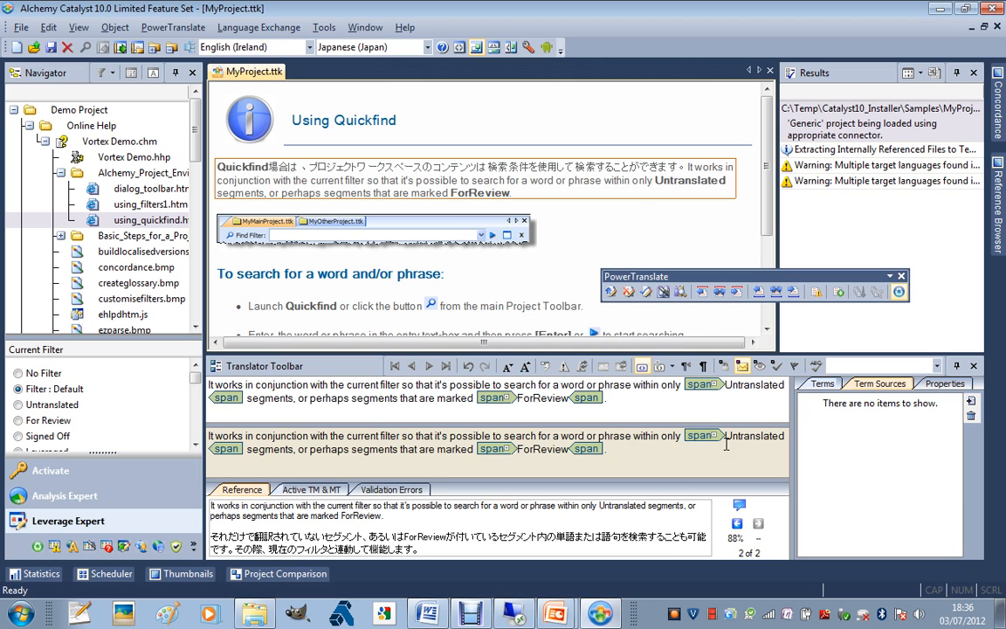
key(ctrl+space)
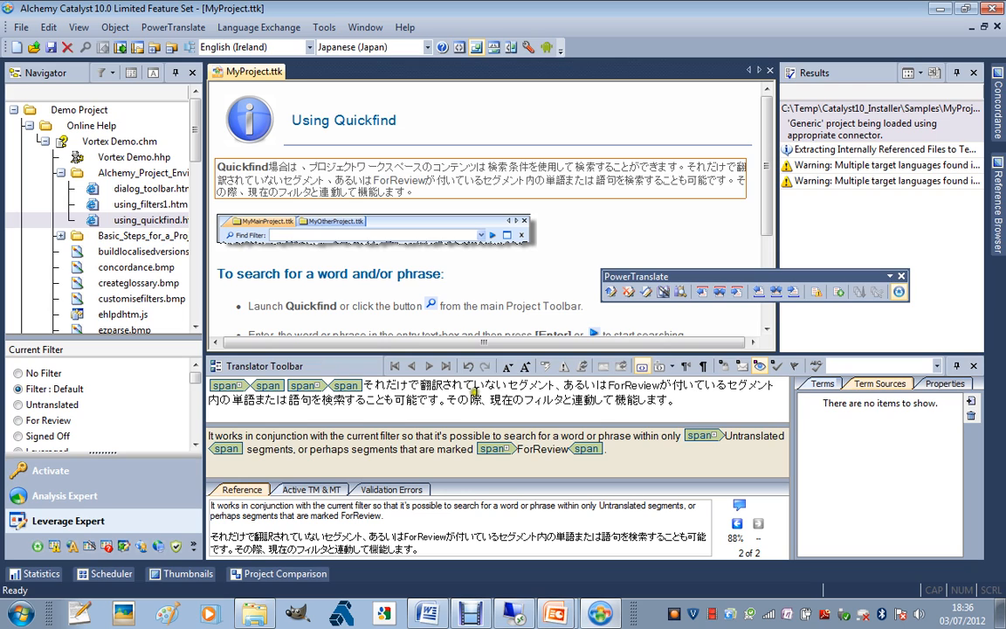
Reposition the second pair of span tags in the Japanese translation so that they enclose "ForReview"
click(346, 386)
drag(345, 386, 658, 388)
click(298, 386)
drag(295, 390, 572, 386)
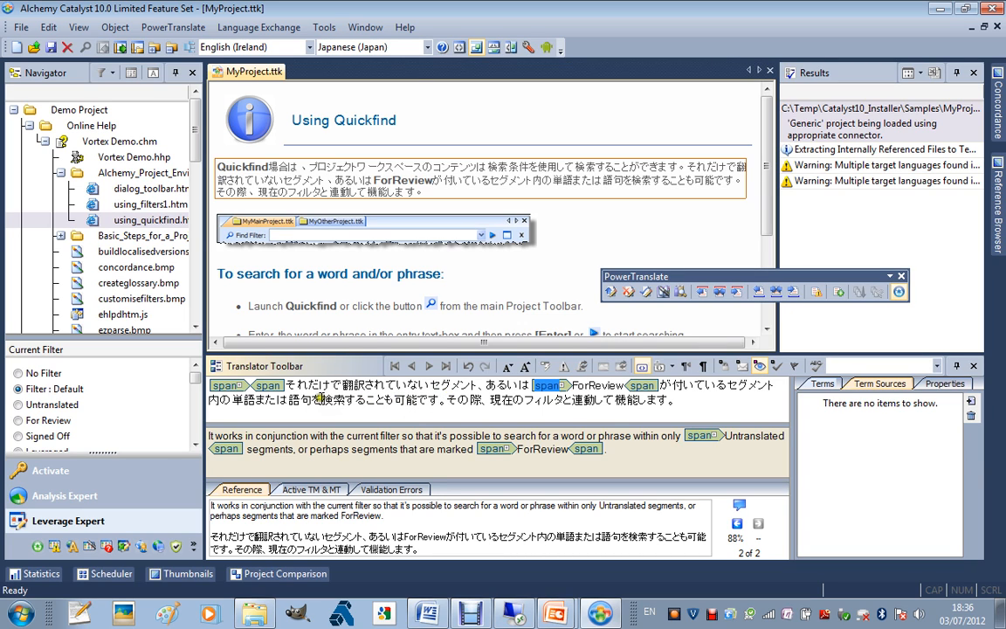
Reposition the remaining leading pair of span tags so that they enclose "訳されてい" in the Japanese sentence
click(271, 385)
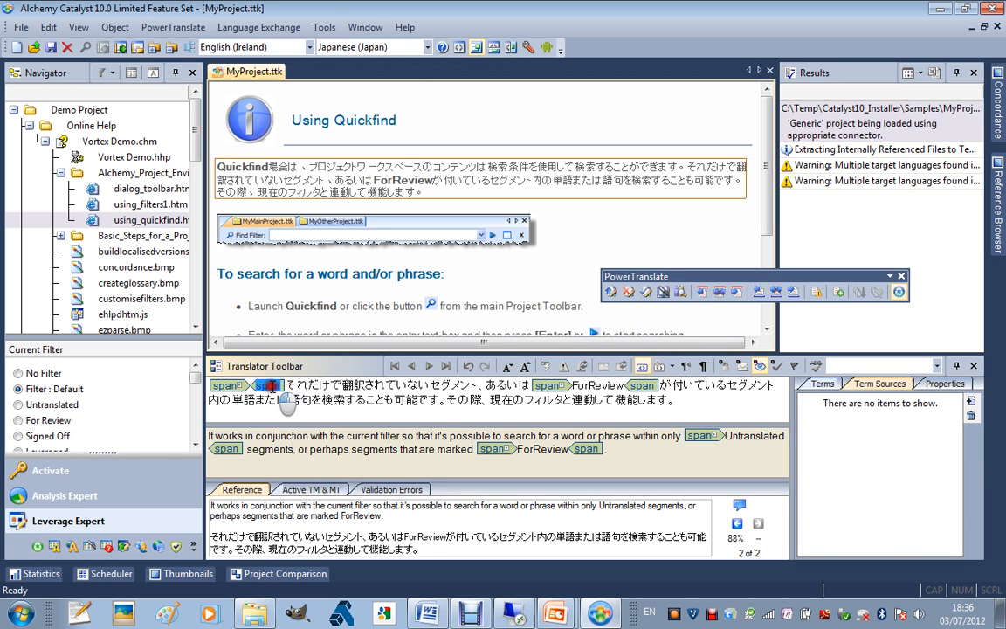
click(404, 386)
click(225, 387)
drag(224, 385, 318, 392)
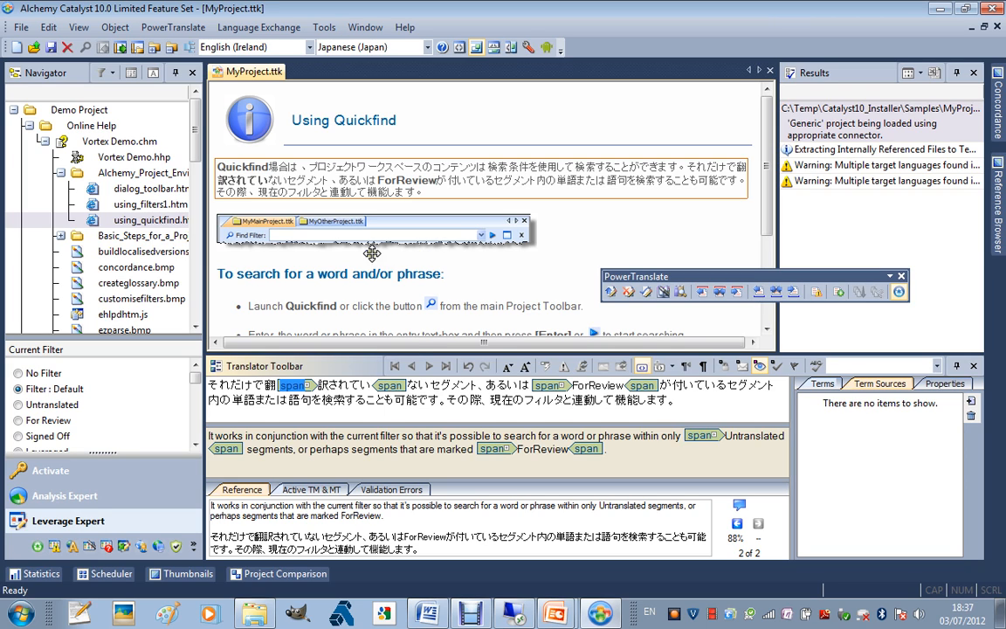
Compare the suggestions for the "To search for a word and/or phrase:" heading and apply the translation memory one
key(ctrl+Down)
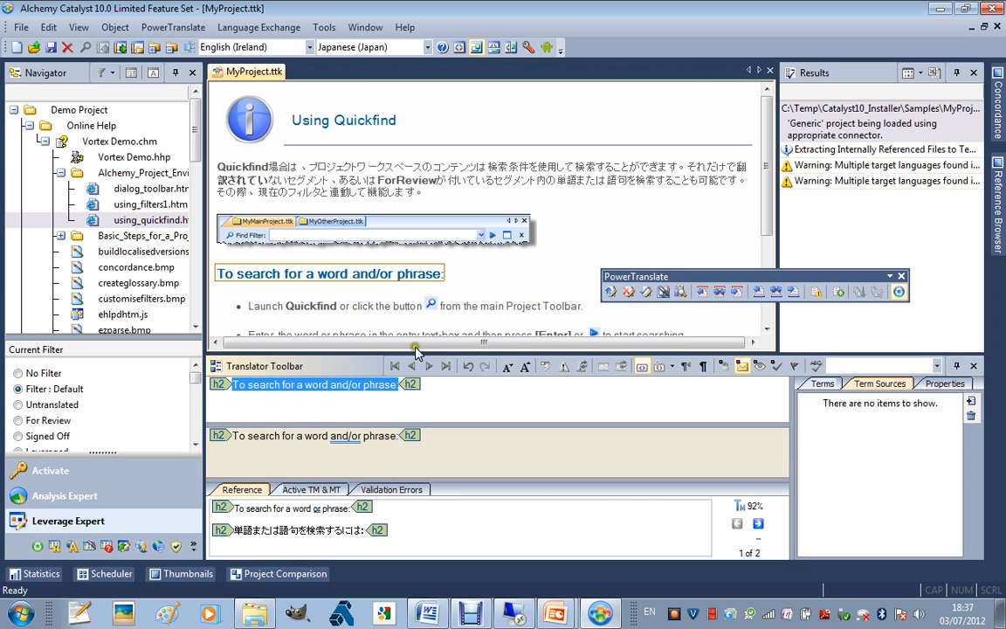
click(758, 523)
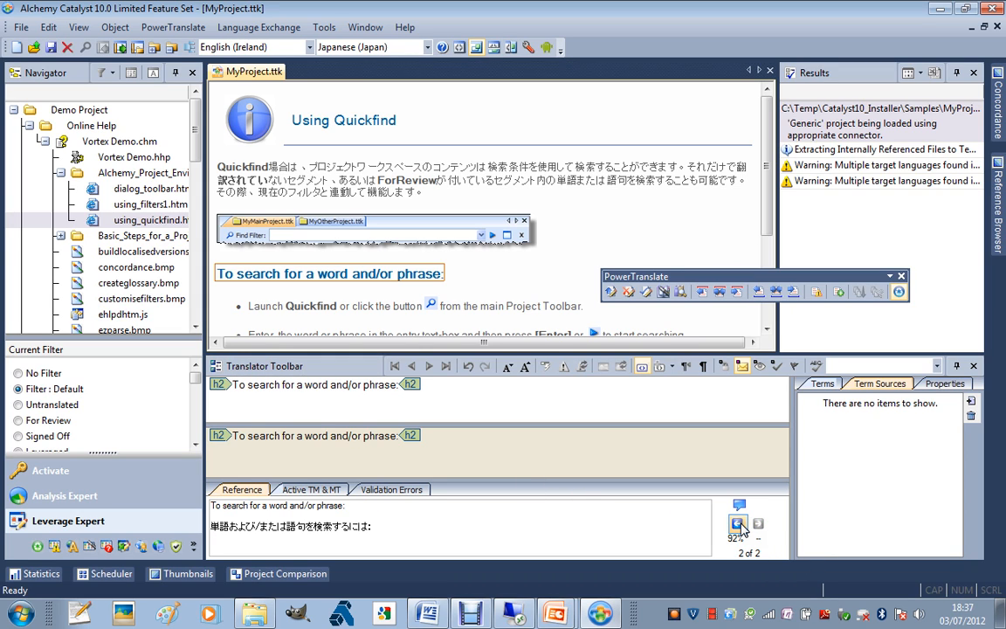
click(739, 525)
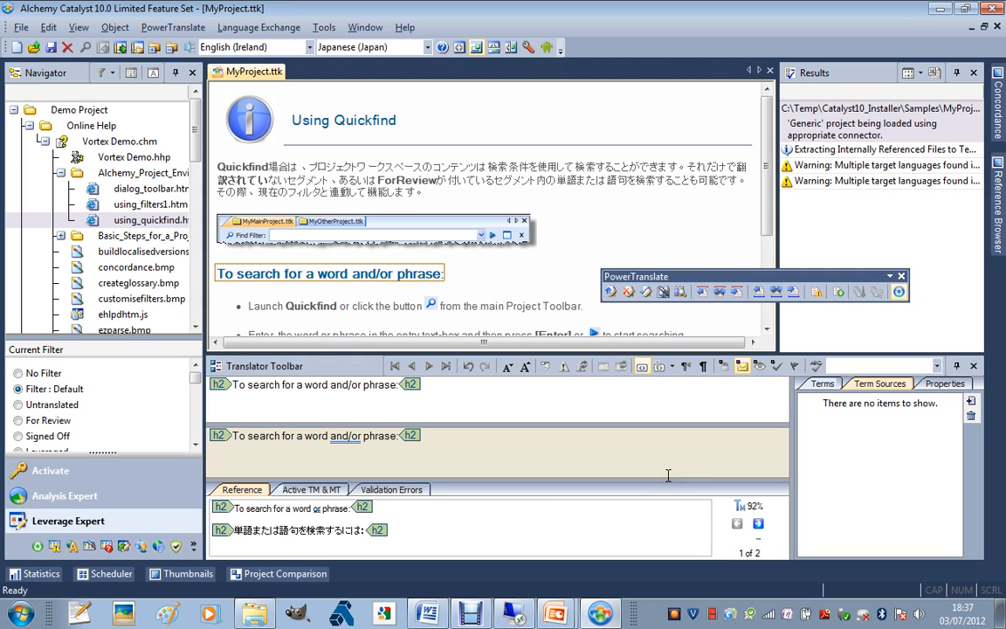
key(ctrl+space)
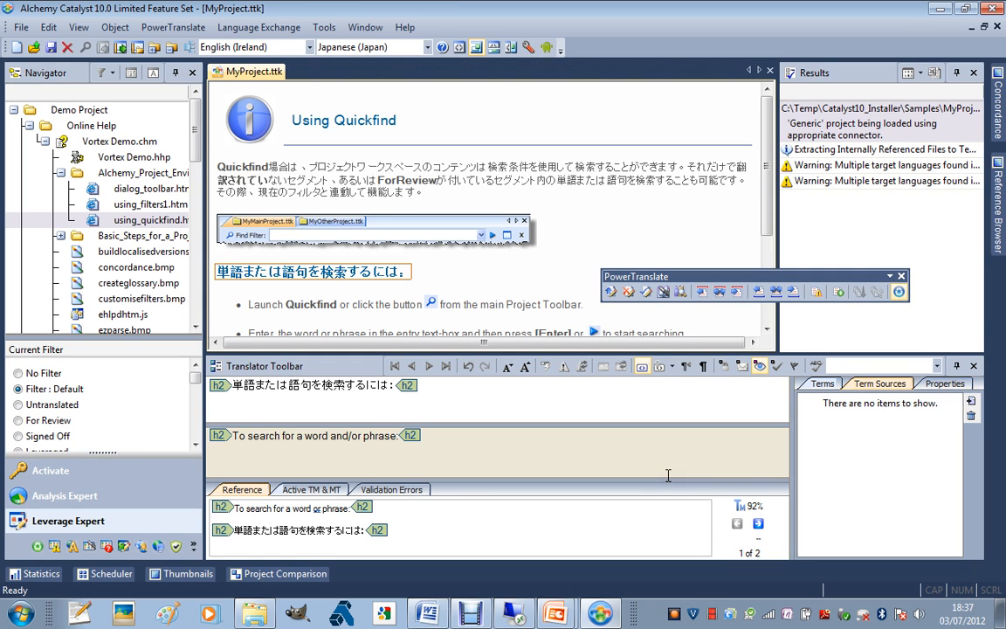
Continue to the "Launch Quickfind or click the button" bullet and apply its translation memory suggestion
click(646, 419)
key(Return)
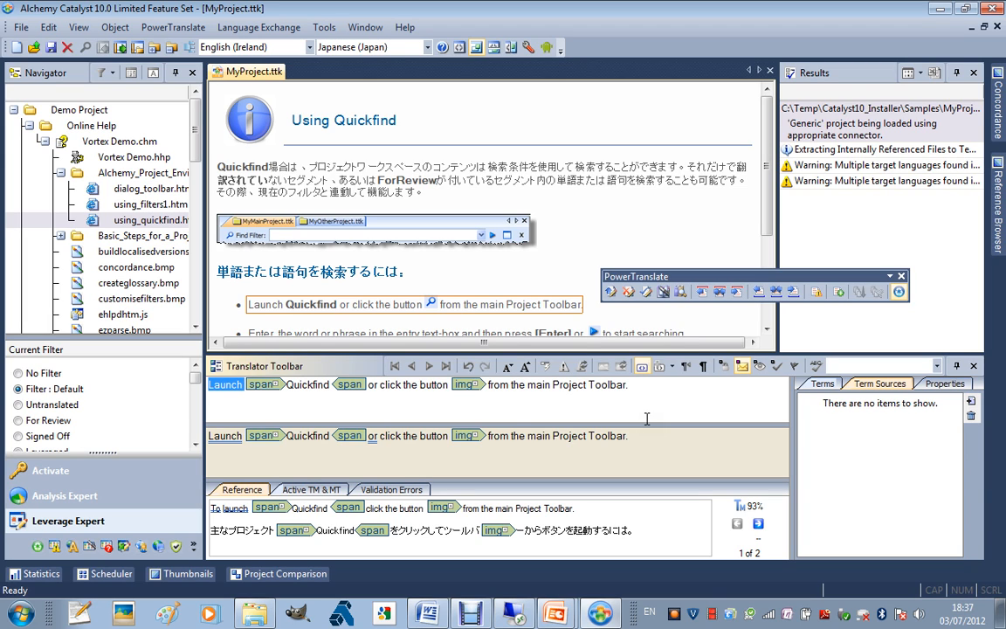
key(ctrl+1)
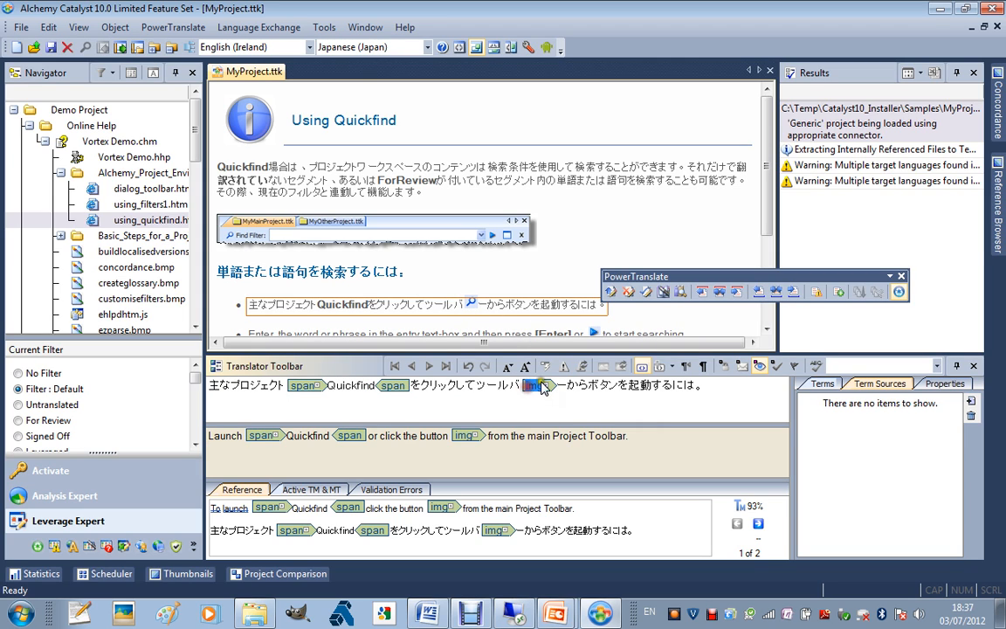
Relocate the img tag in the translated bullet so that it sits directly before "ツールバー"
mouse_move(539, 386)
mouse_down()
mouse_move(477, 388)
mouse_move(596, 391)
mouse_up()
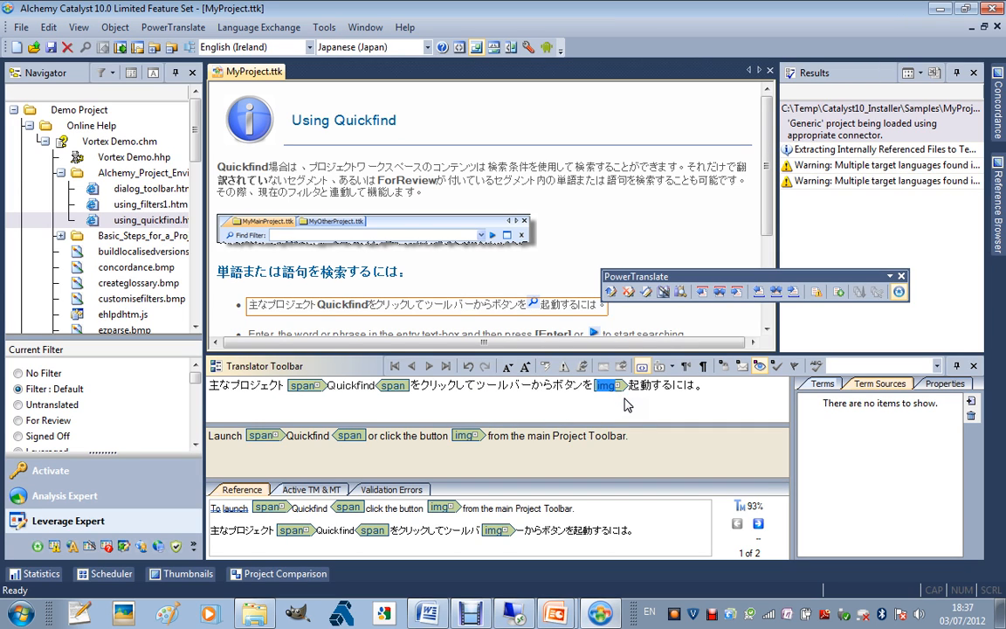
key(shift+Left)
key(Delete)
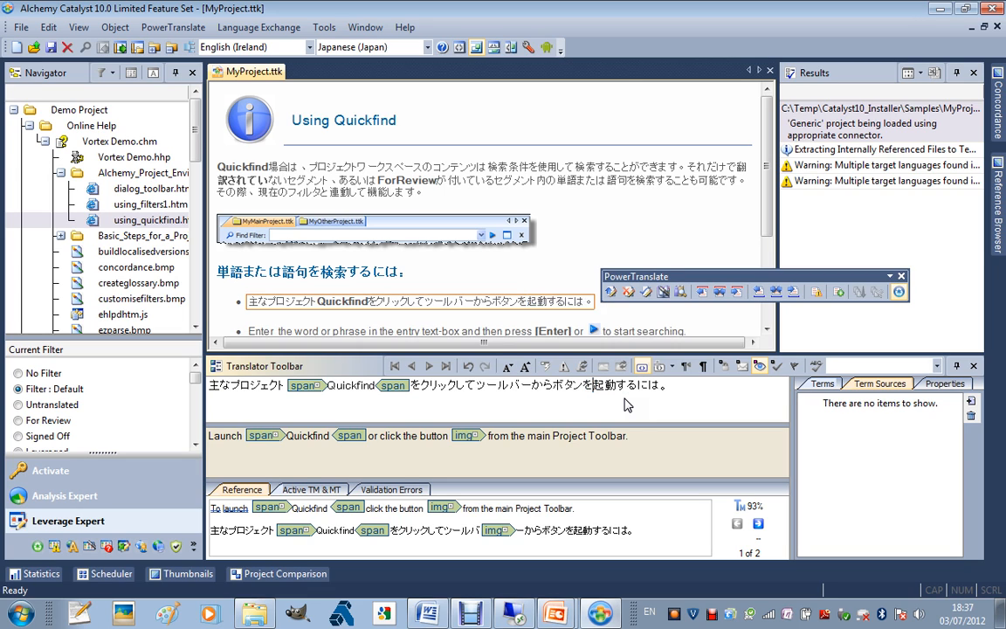
key(ctrl+v)
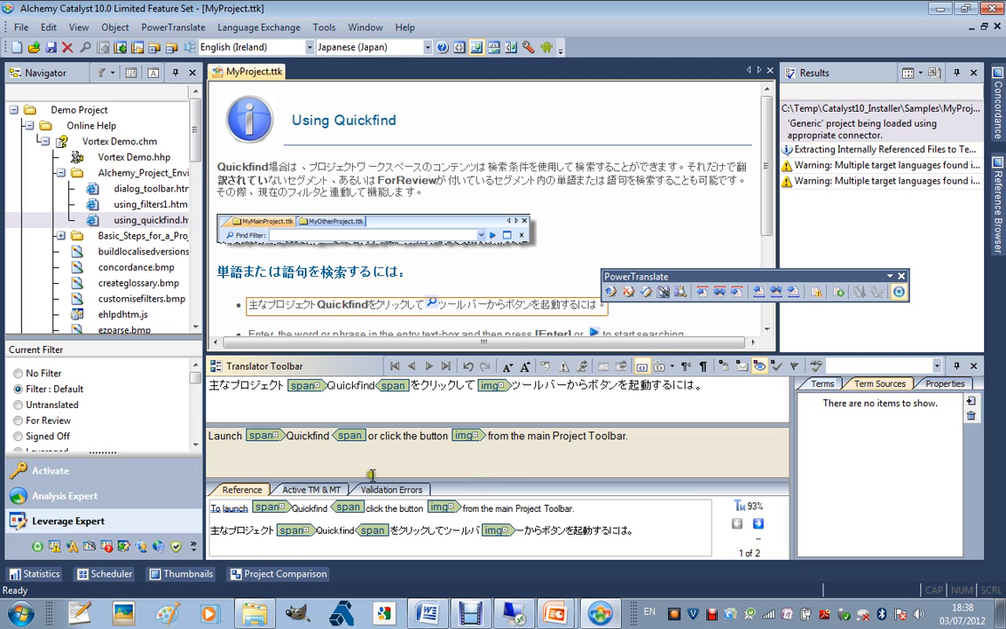
Start adding a term source and examine the glossary file types it accepts, including Termbase Exchange and Translation Memory Exchange
click(313, 486)
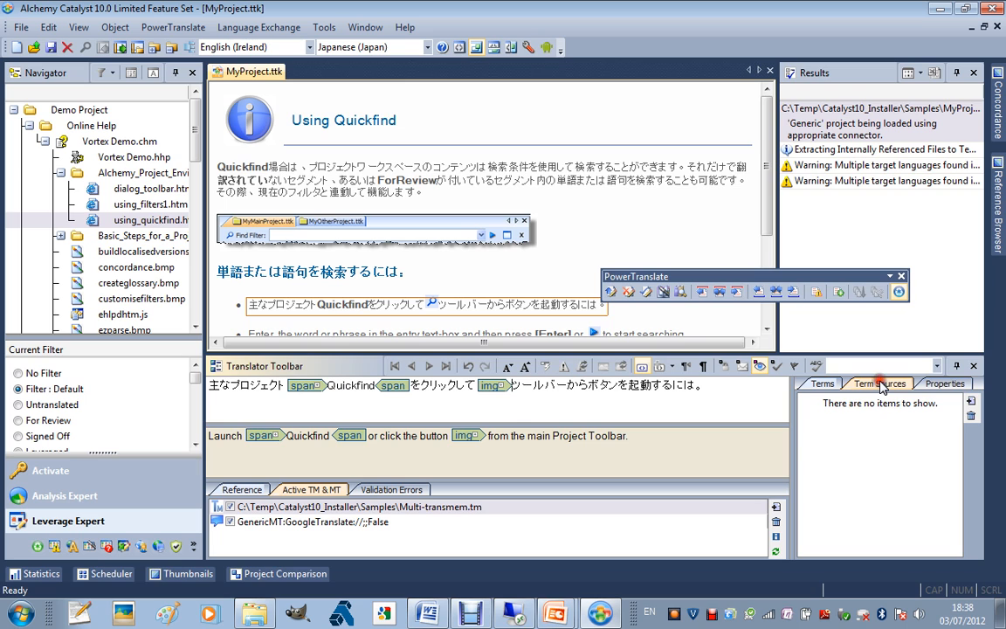
click(969, 402)
click(957, 401)
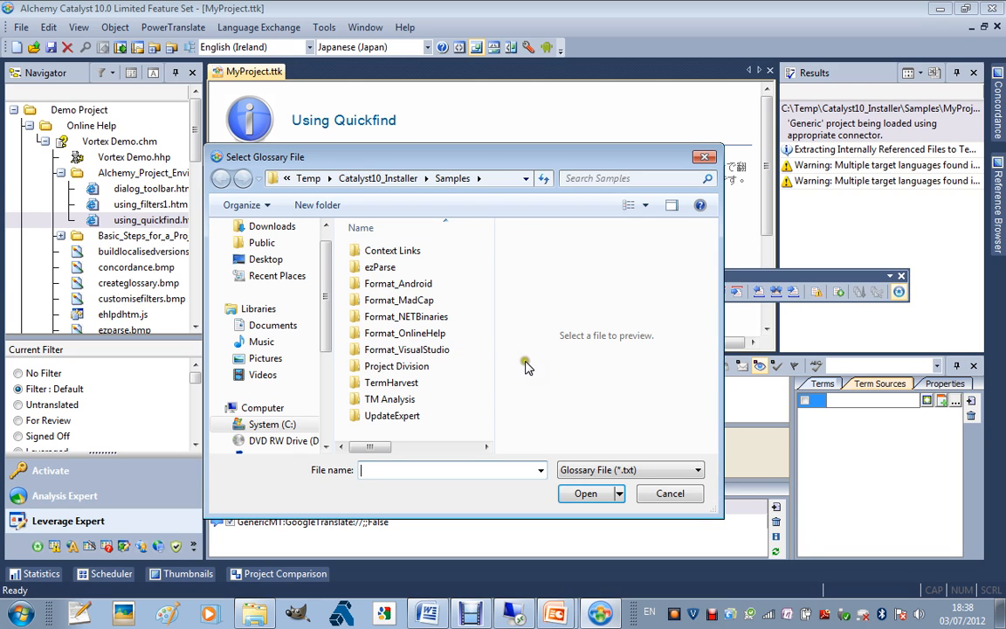
click(587, 469)
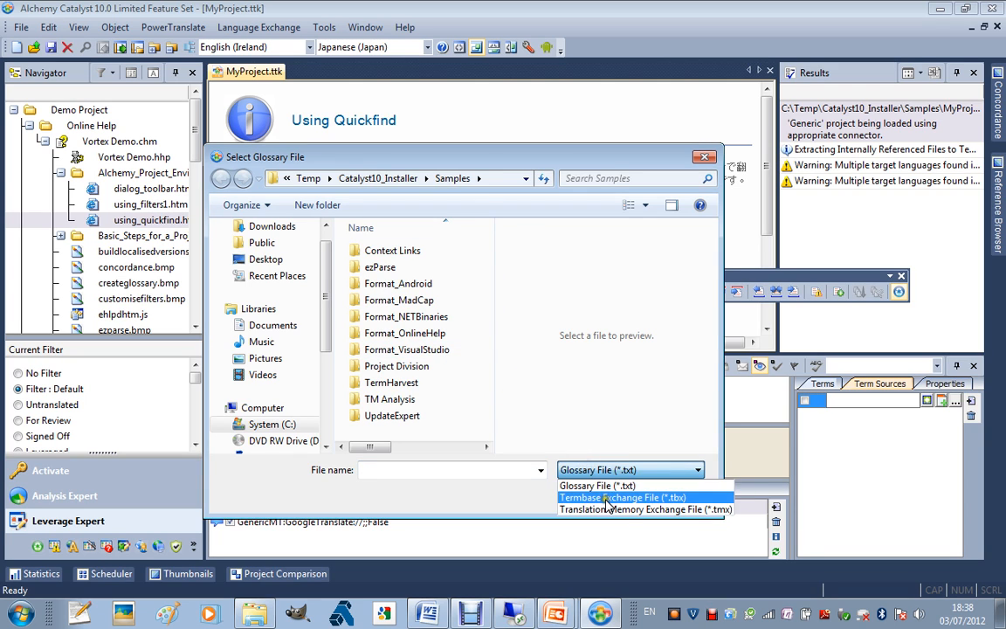
click(581, 492)
click(581, 471)
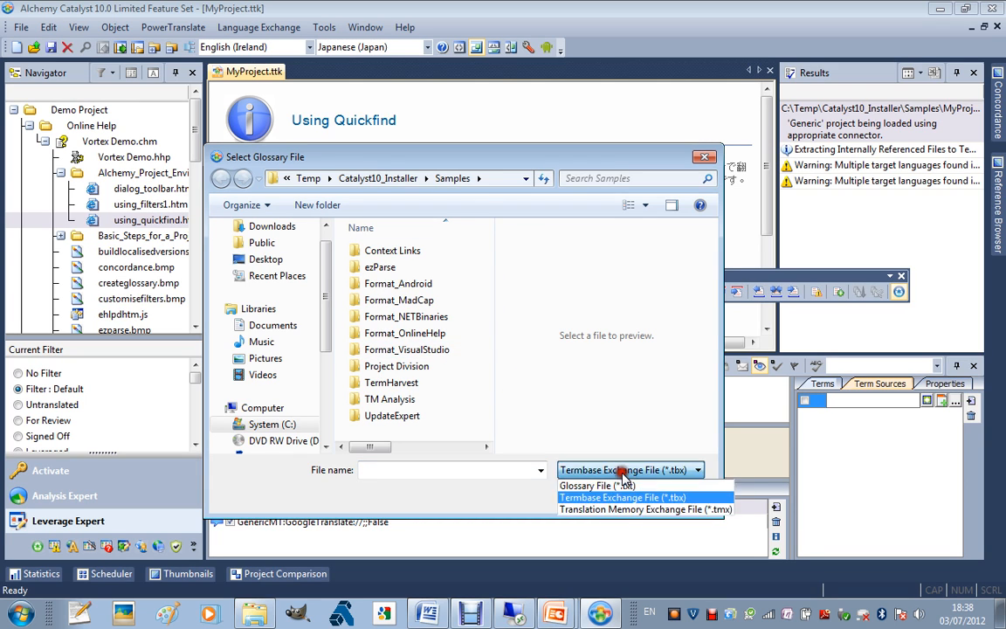
click(627, 511)
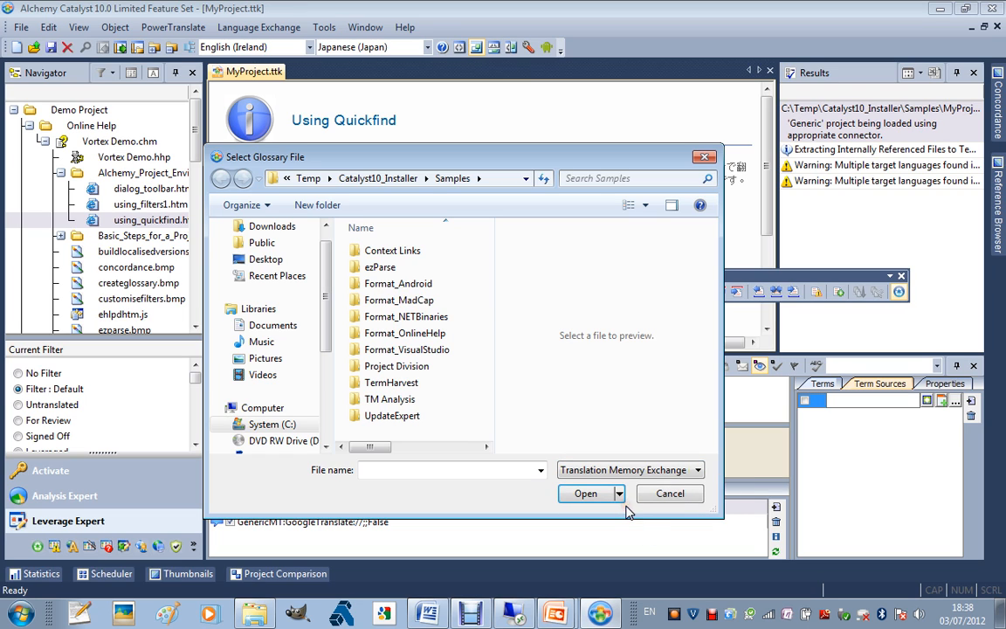
Look for Glossary File (*.txt) files in the Samples folder, and cancel adding the term source
click(397, 179)
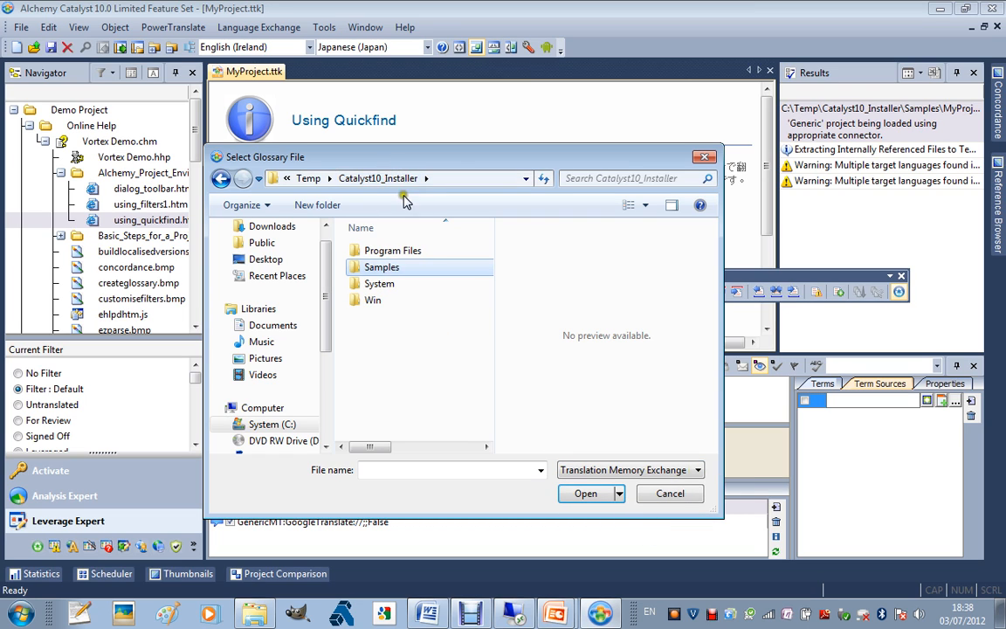
click(382, 269)
double_click(381, 269)
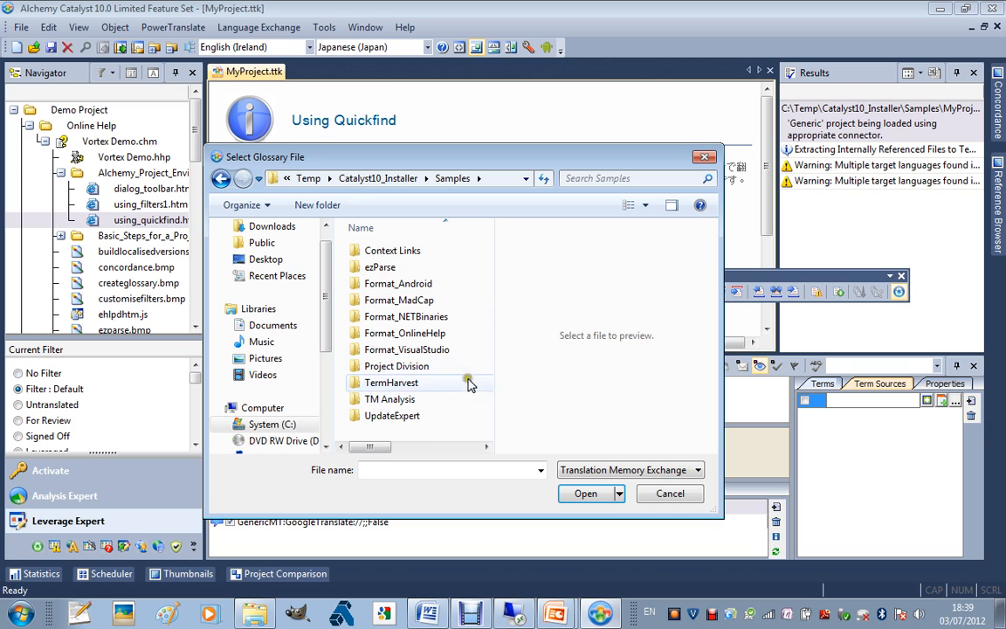
click(603, 470)
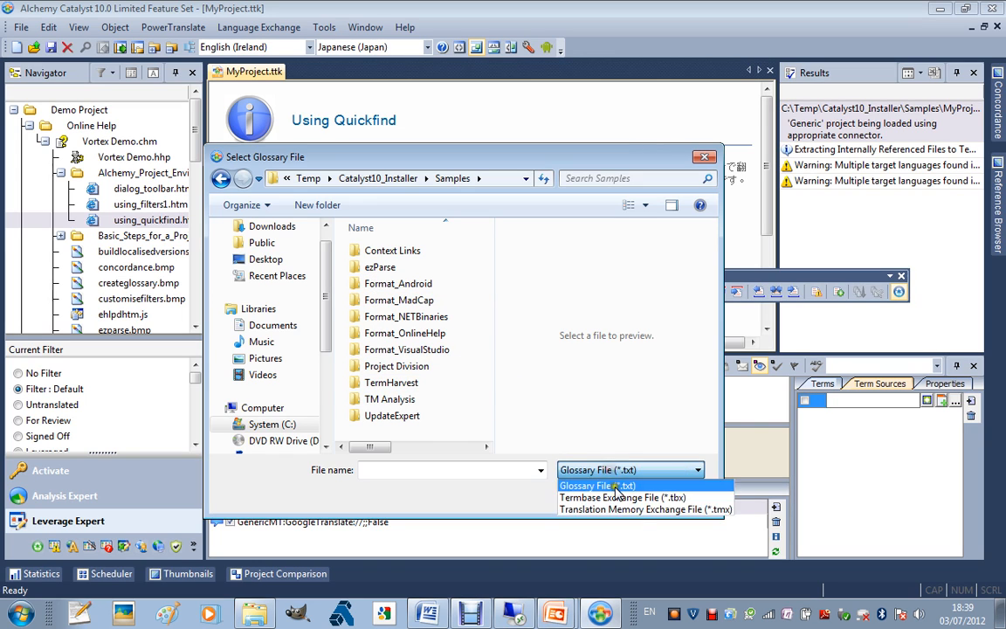
click(584, 480)
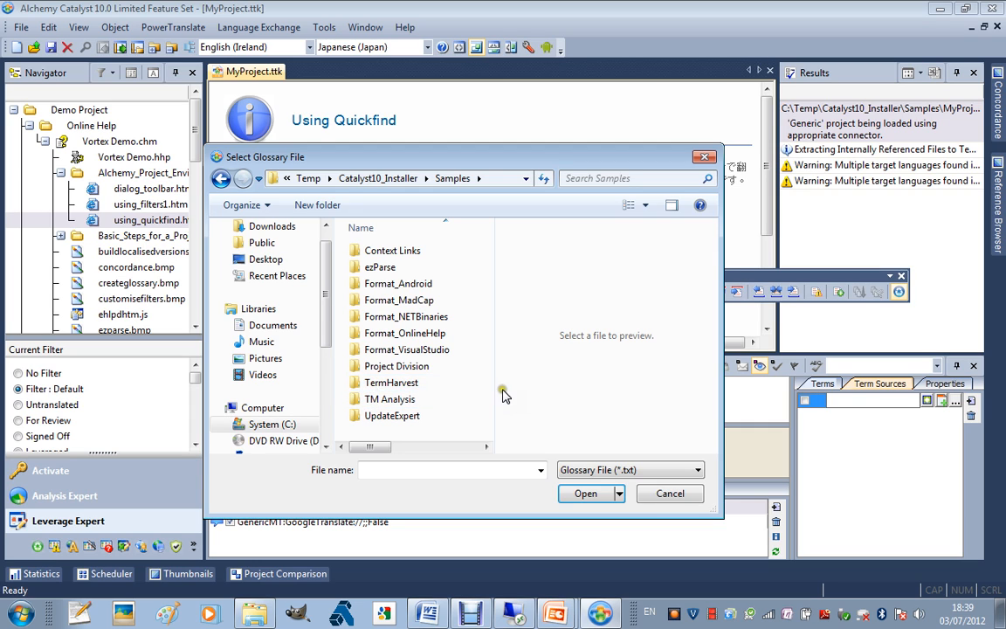
click(671, 495)
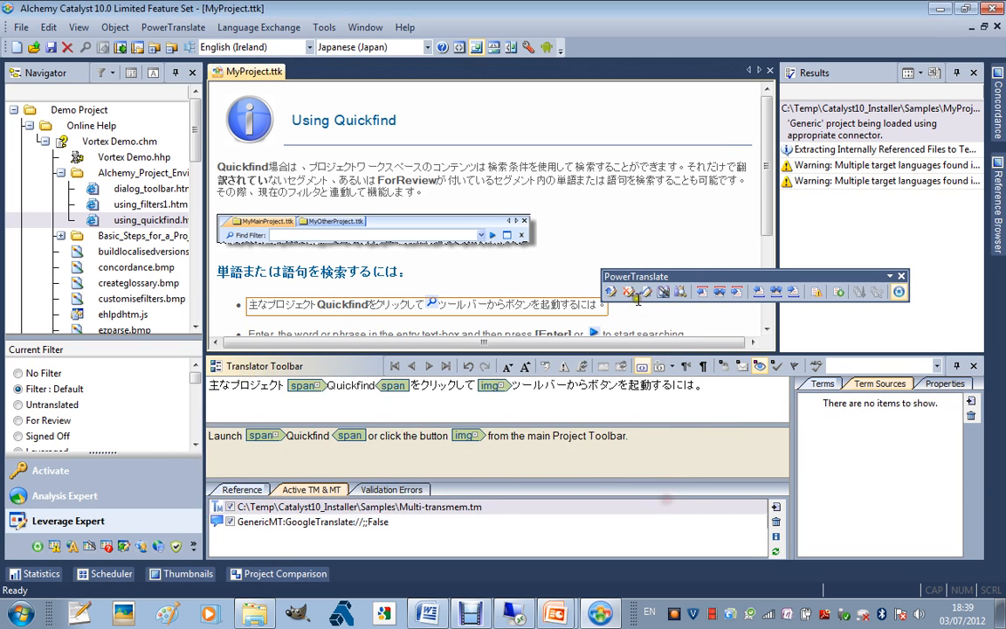